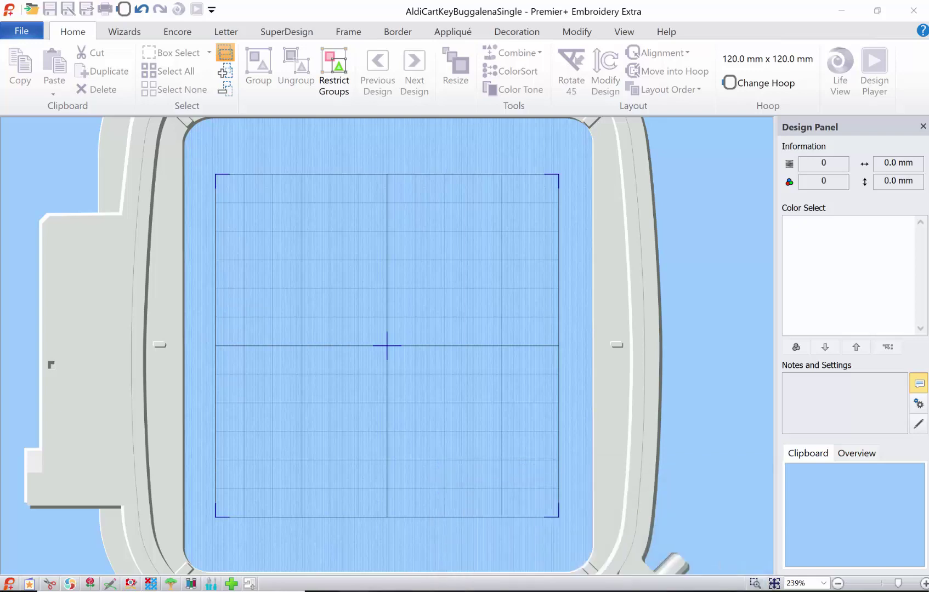
Open the design K9 Officer Paw Print Fob.vp3 from the K9OfficerPawPrintFob folder
click(323, 589)
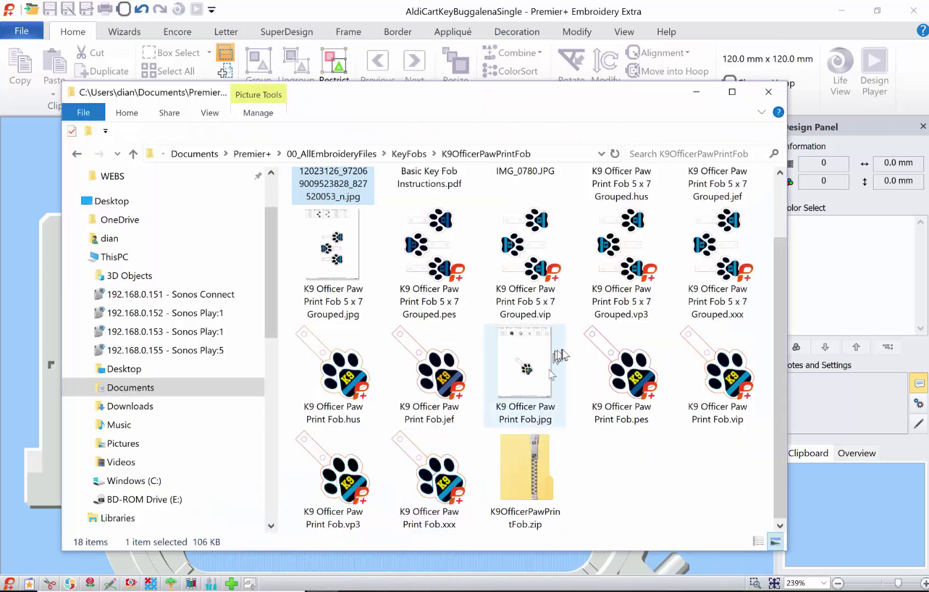
click(351, 491)
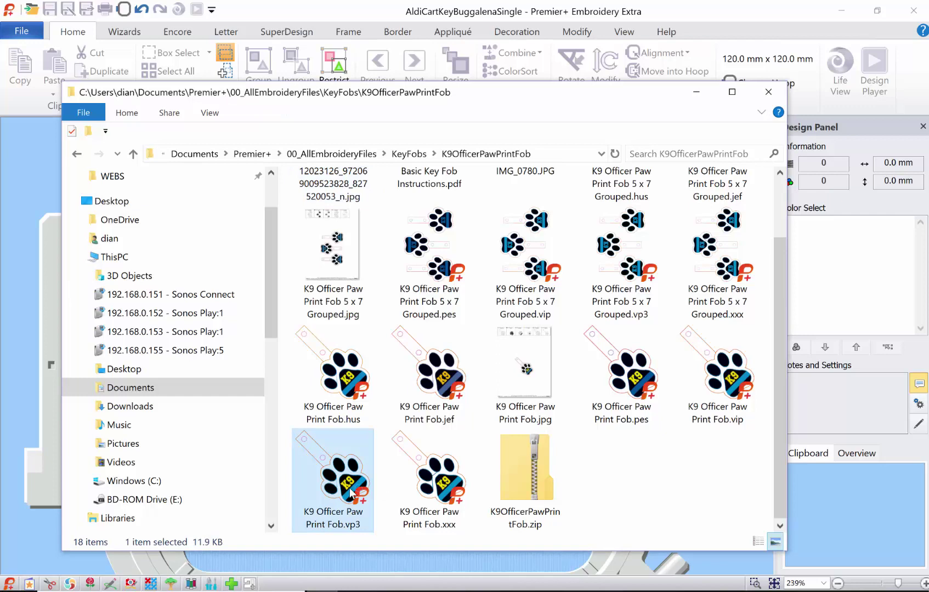
double_click(349, 489)
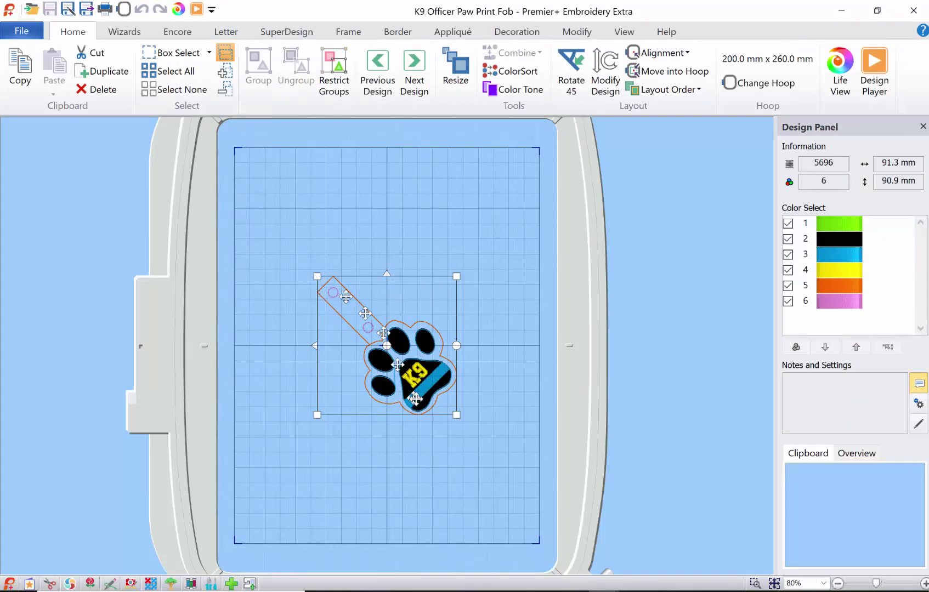
Rotate the paw print fob so its strap points straight up, and move it into the hoop's upper-left corner
drag(458, 346, 440, 394)
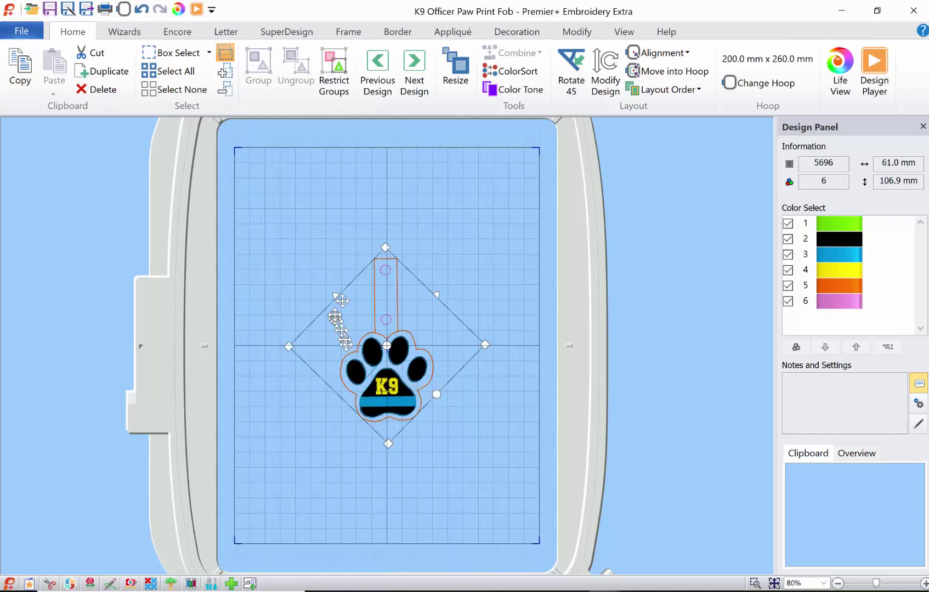
drag(398, 358, 290, 254)
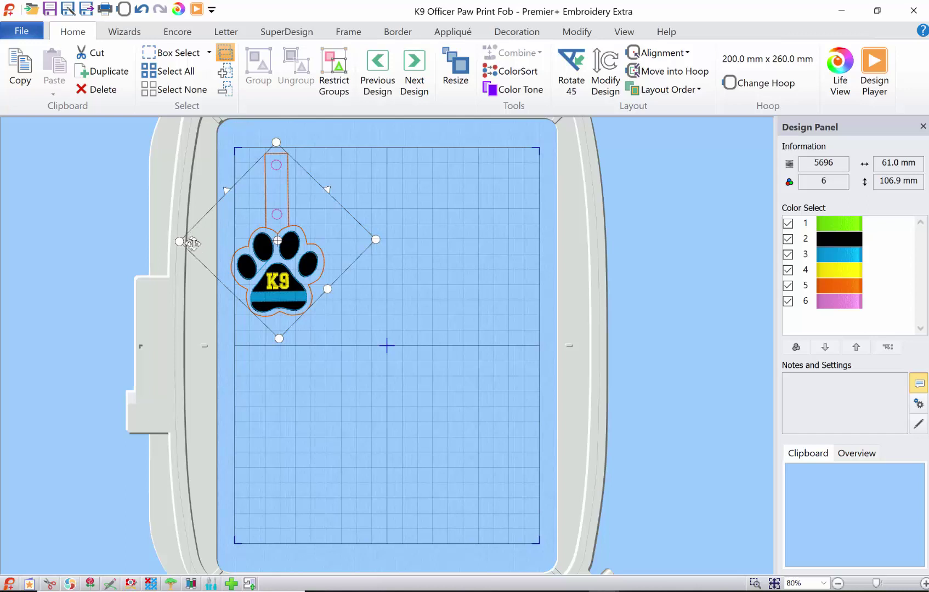
mouse_move(283, 240)
mouse_down()
mouse_move(297, 245)
mouse_move(268, 246)
mouse_move(281, 246)
mouse_up()
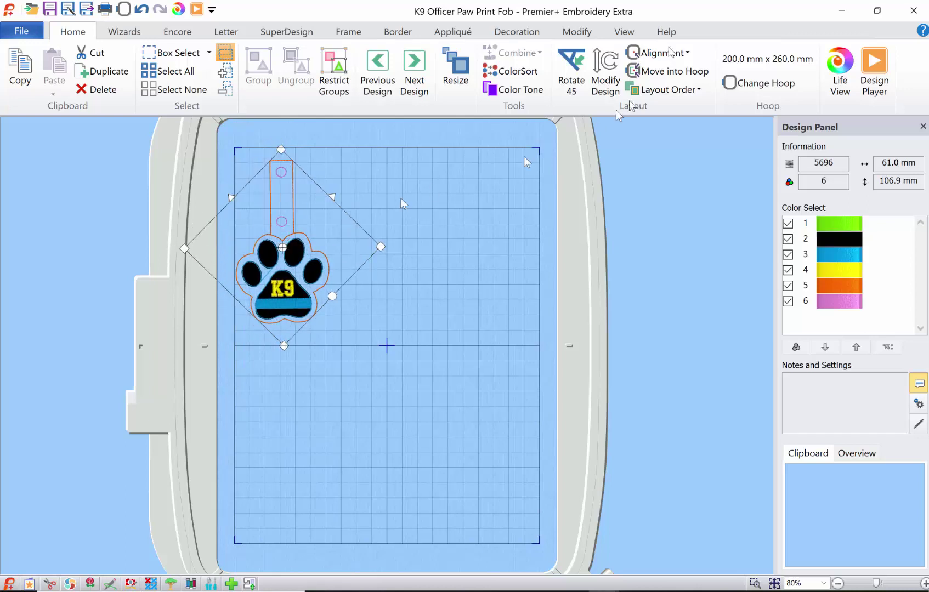
Square up the fob's selection frame, rotate the fob sideways with its strap pointing right, and fit it into the hoop's upper-left corner
click(577, 34)
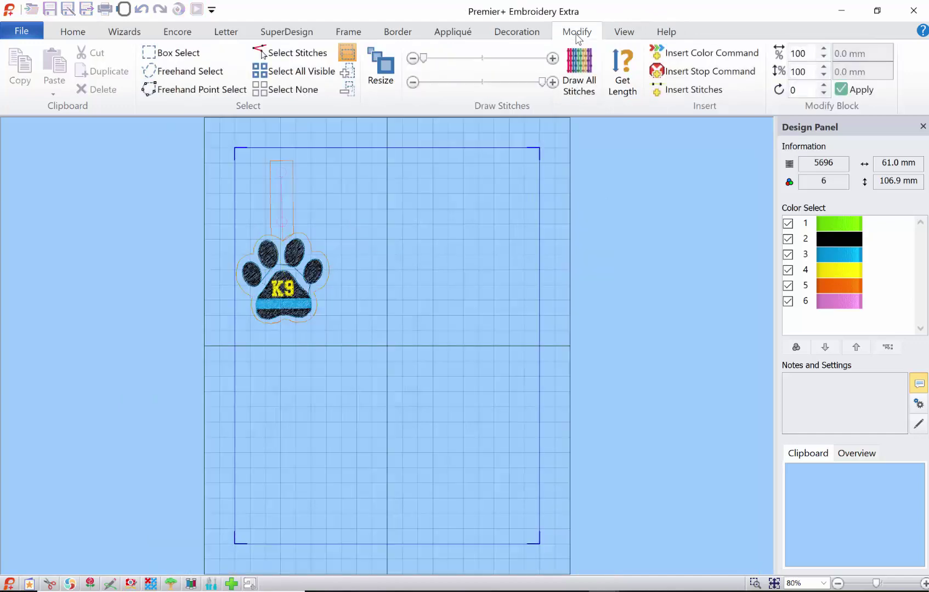
click(77, 33)
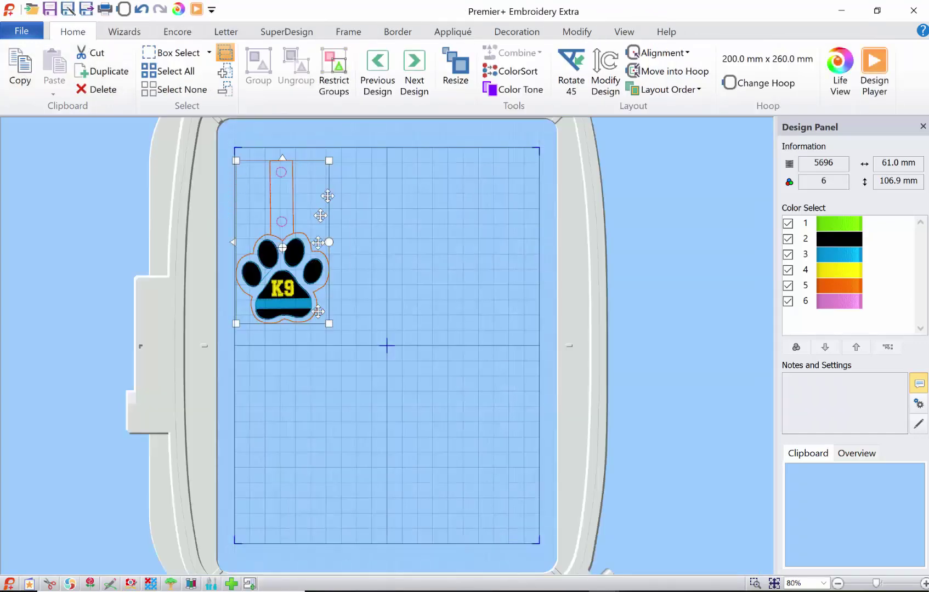
drag(284, 241, 310, 200)
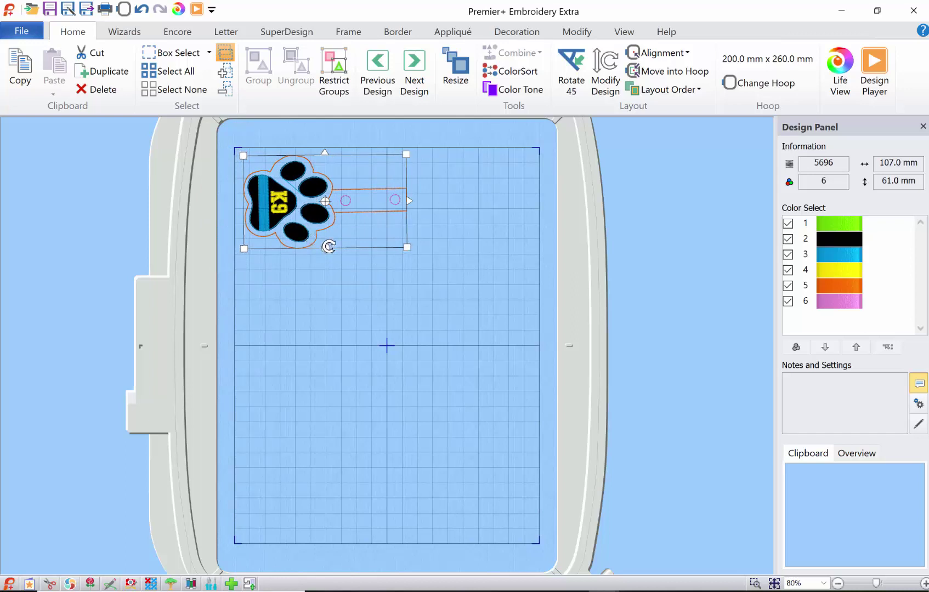
drag(328, 248, 328, 248)
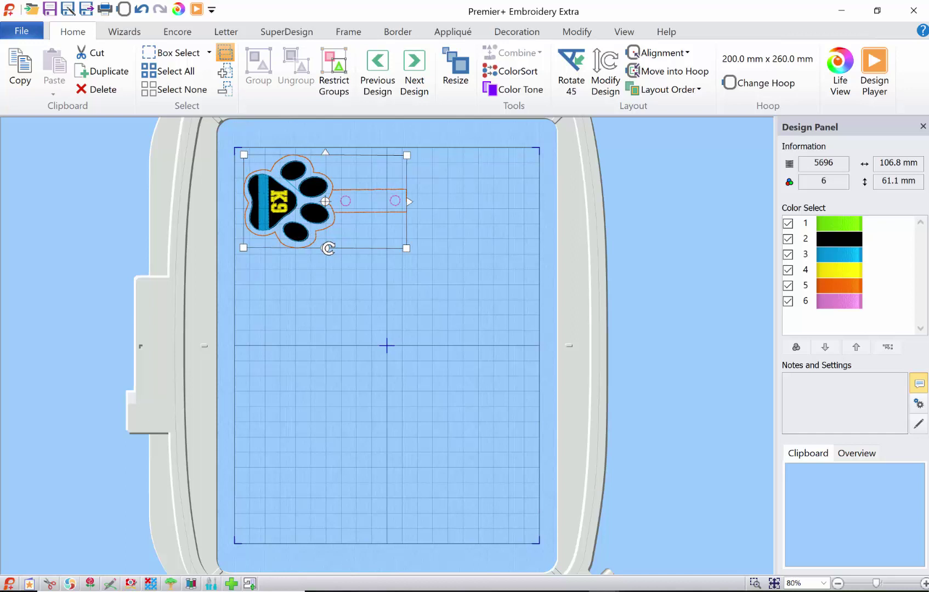
Paste a copy of the fob, turn it to face the original, and place it on the right with its strap below the original's
key(ctrl+c)
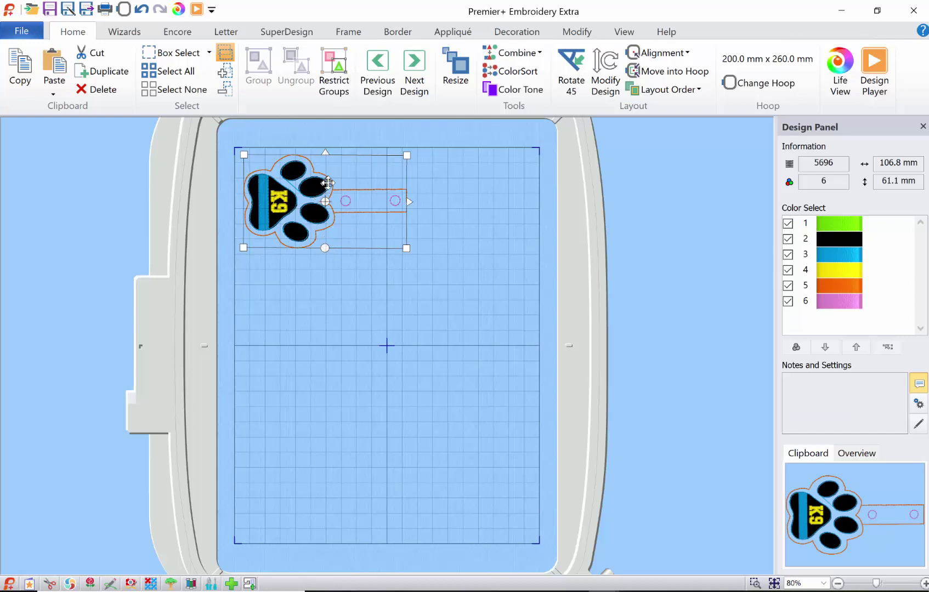
key(ctrl+v)
drag(328, 183, 333, 294)
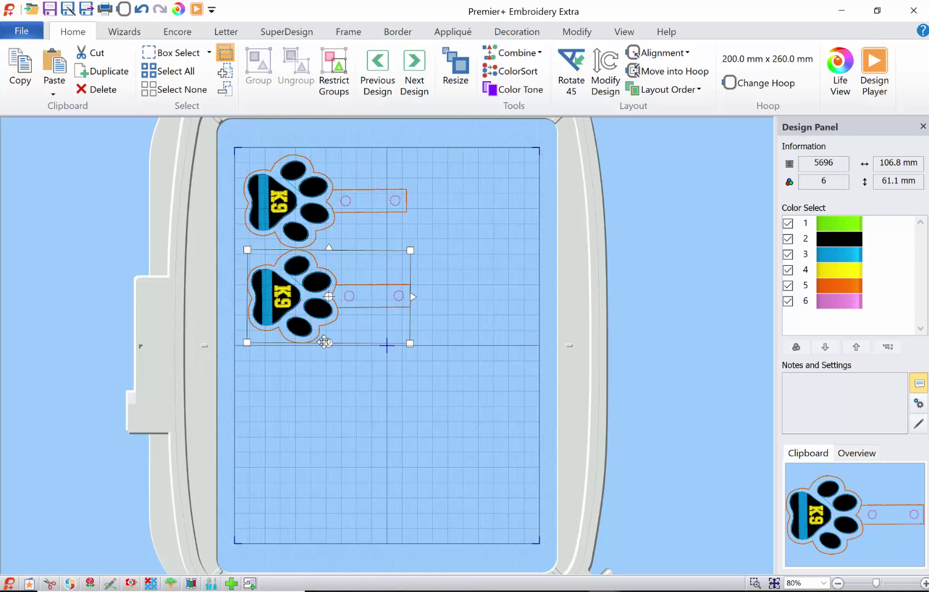
drag(332, 343, 459, 223)
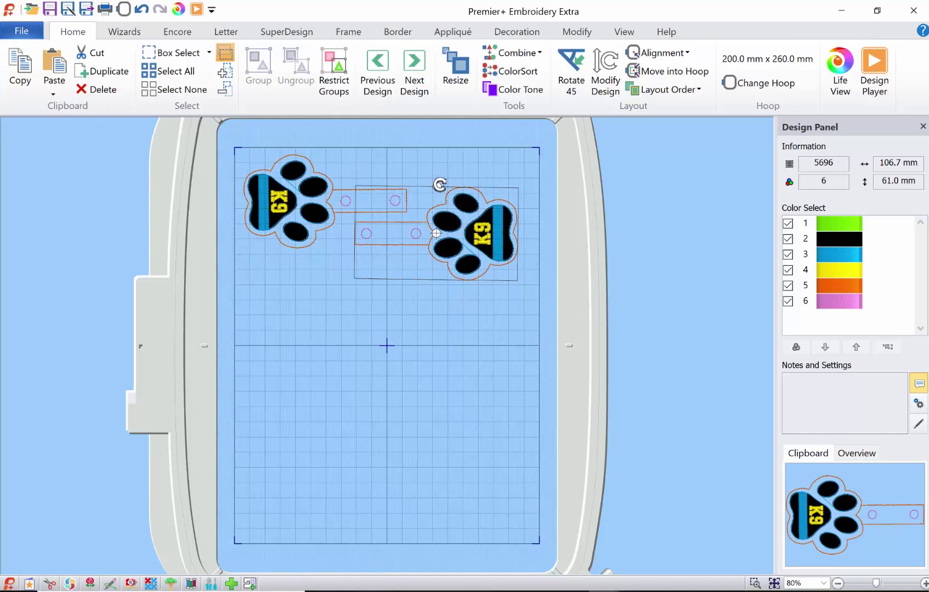
drag(435, 183, 437, 184)
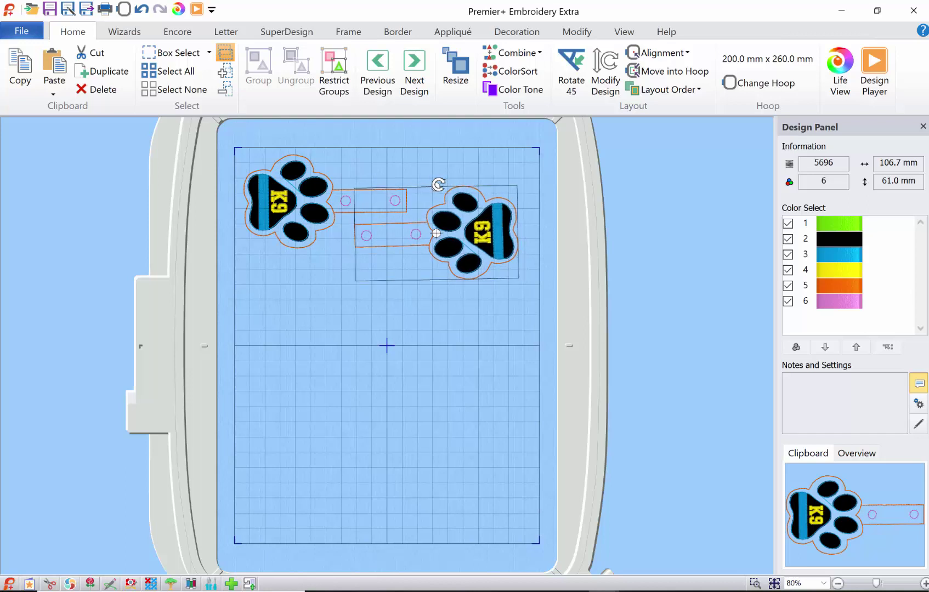
Select both fobs and add two copies of the pair below, making three rows down the hoop
ctrl+click(308, 211)
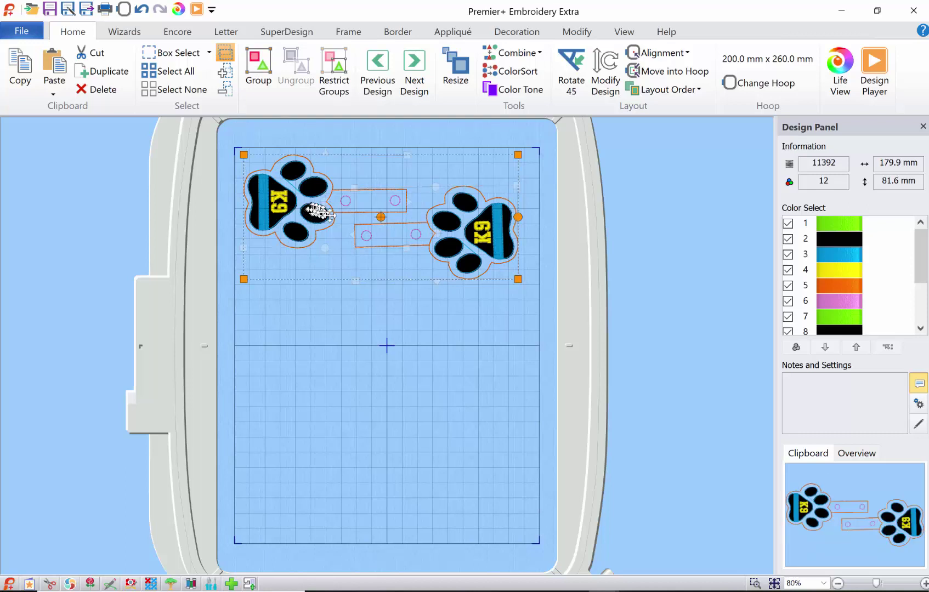
drag(411, 241, 447, 442)
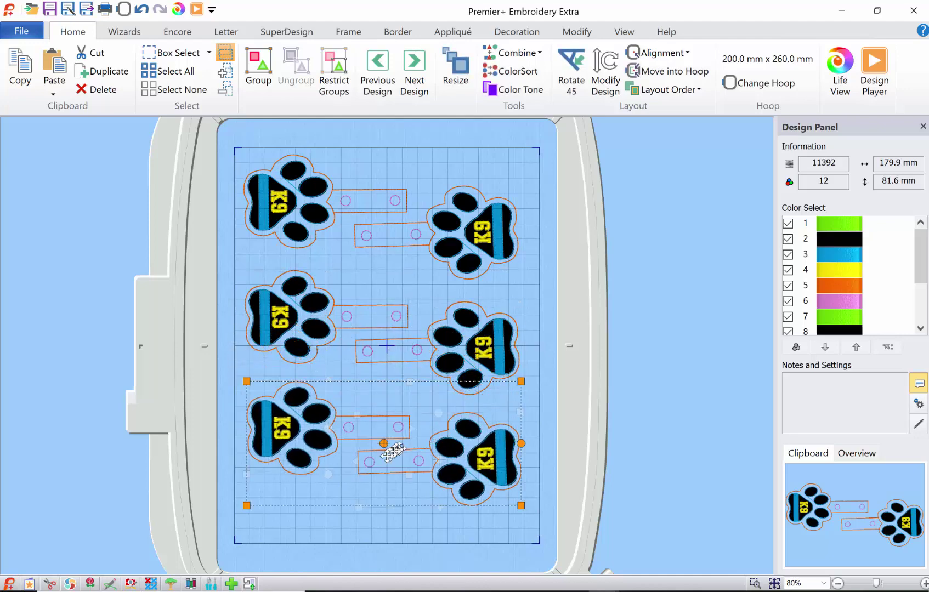
click(341, 530)
Copy the third fob in the left column and place the copy at the hoop's lower edge
click(296, 428)
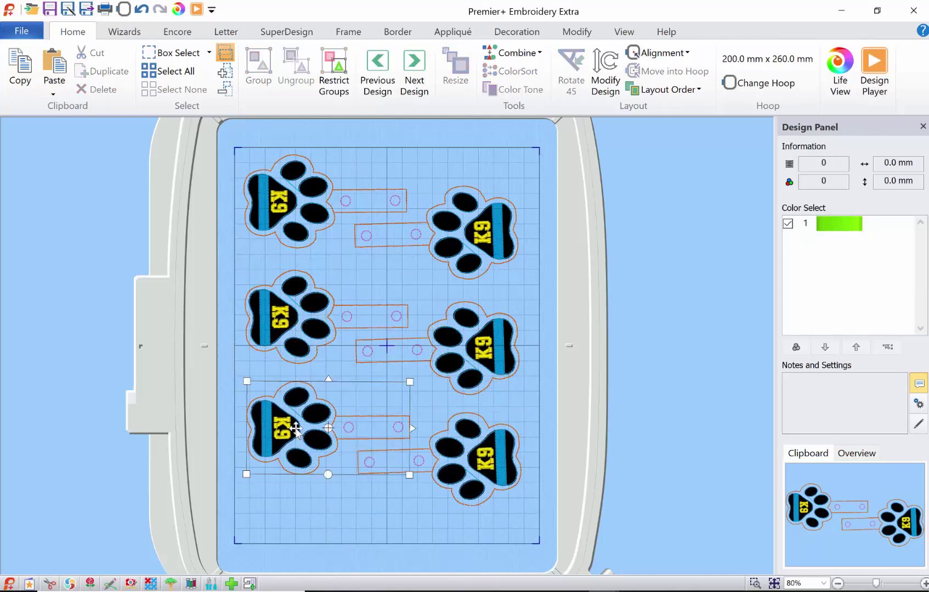
key(ctrl+c)
key(ctrl+v)
drag(325, 422, 323, 487)
Nudge the third fob in the left column upward to reduce its overlap with the bottom fob
click(322, 406)
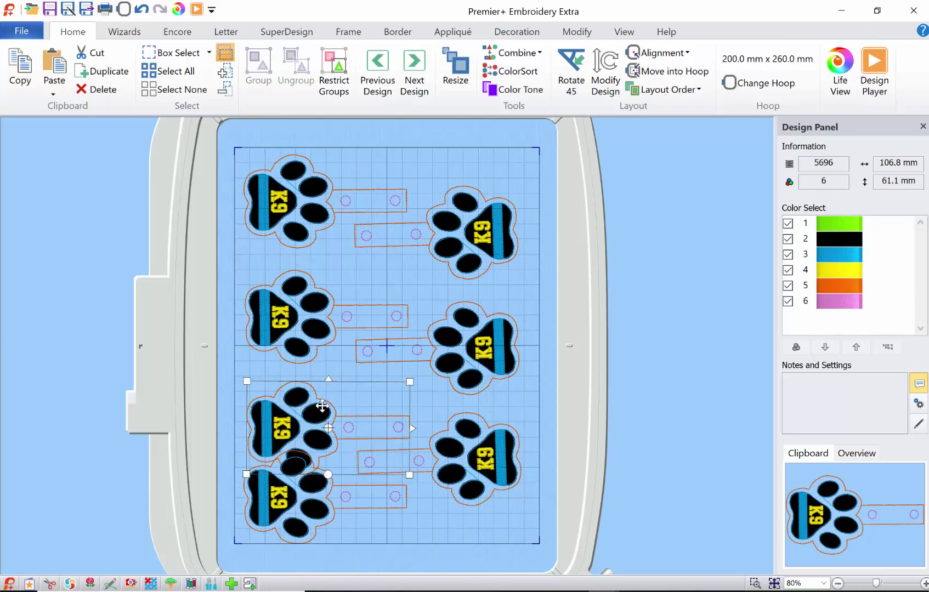
key(Up)
key(Up)
key(Up)
key(Up)
key(Up)
key(Up)
key(Up)
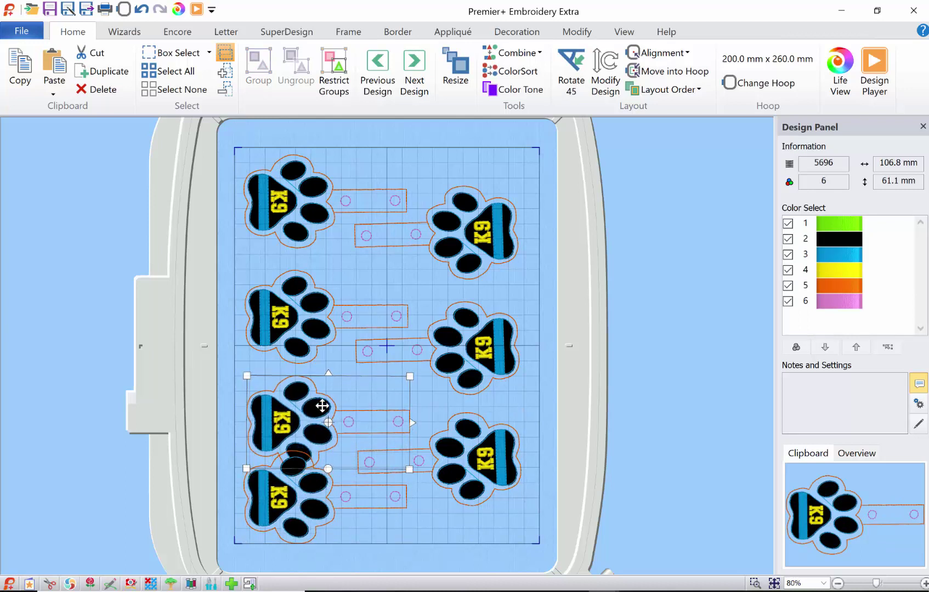
key(Up)
key(Up)
key(Up)
key(Up)
key(Up)
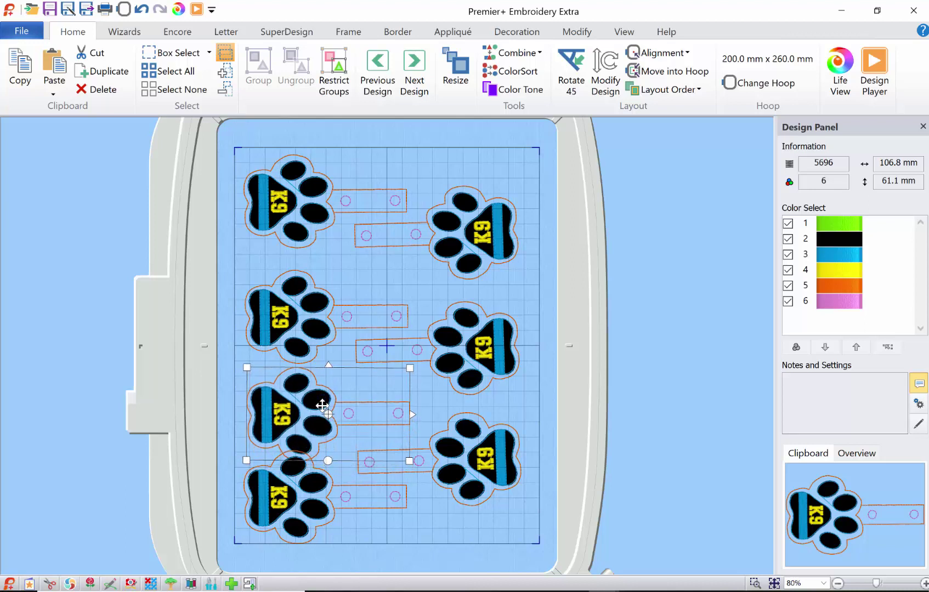
Nudge the second fob in the left column up to just below the first one
click(270, 311)
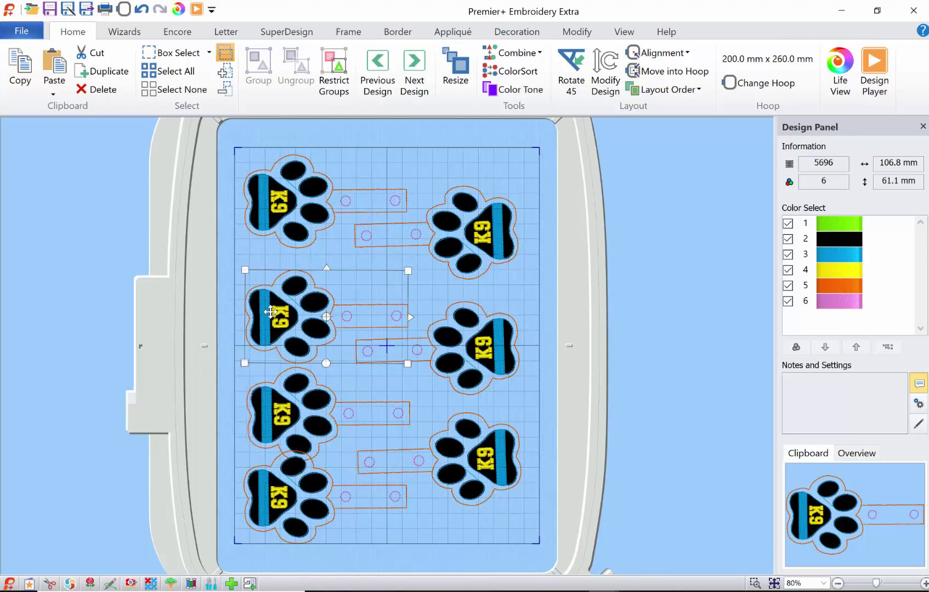
key(Up)
key(Up)
key(Up)
key(Up)
key(Up)
key(Up)
key(Up)
key(Up)
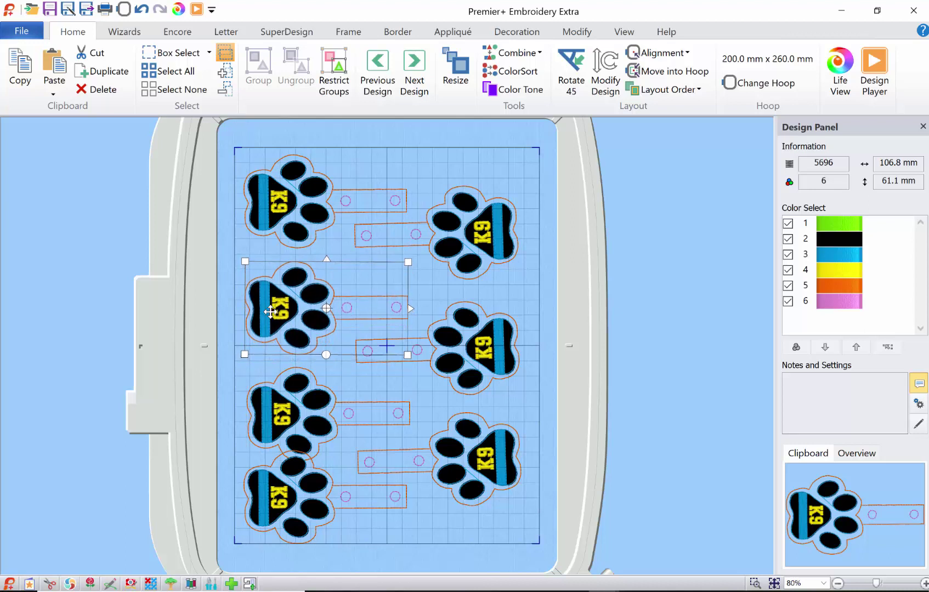
key(Up)
key(Up)
key(Up)
key(Up)
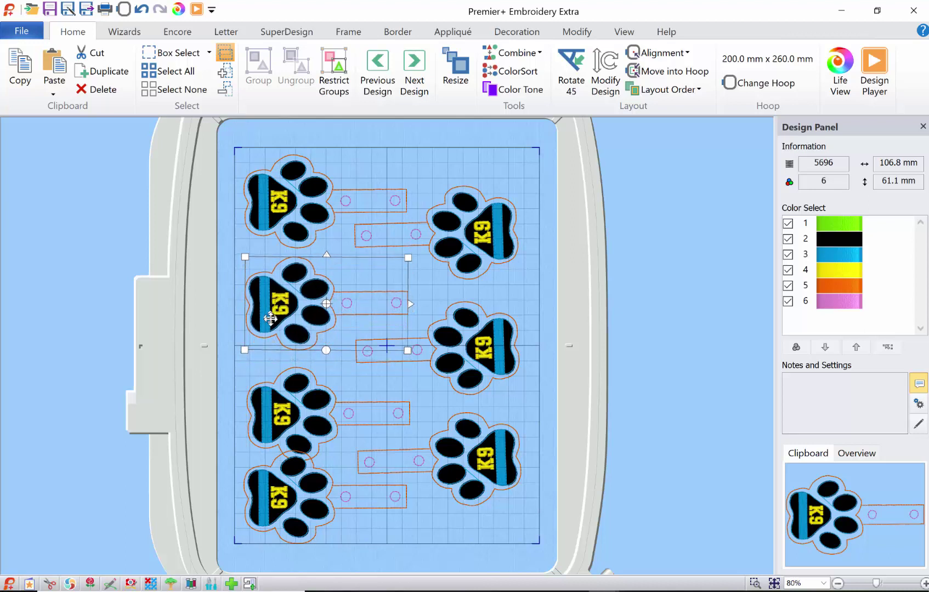
Nudge the third left-column fob further up until it sits just below the second, clear of the bottom fob
click(295, 405)
key(Up)
key(Up)
key(Up)
key(Up)
key(Up)
key(Up)
key(Up)
key(Up)
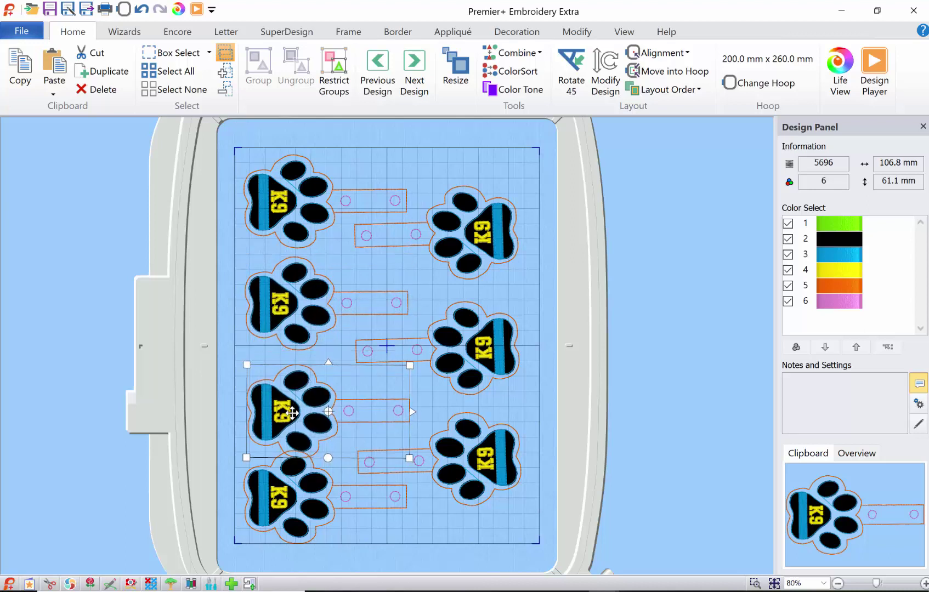
key(Up)
key(Up)
key(Up)
key(Up)
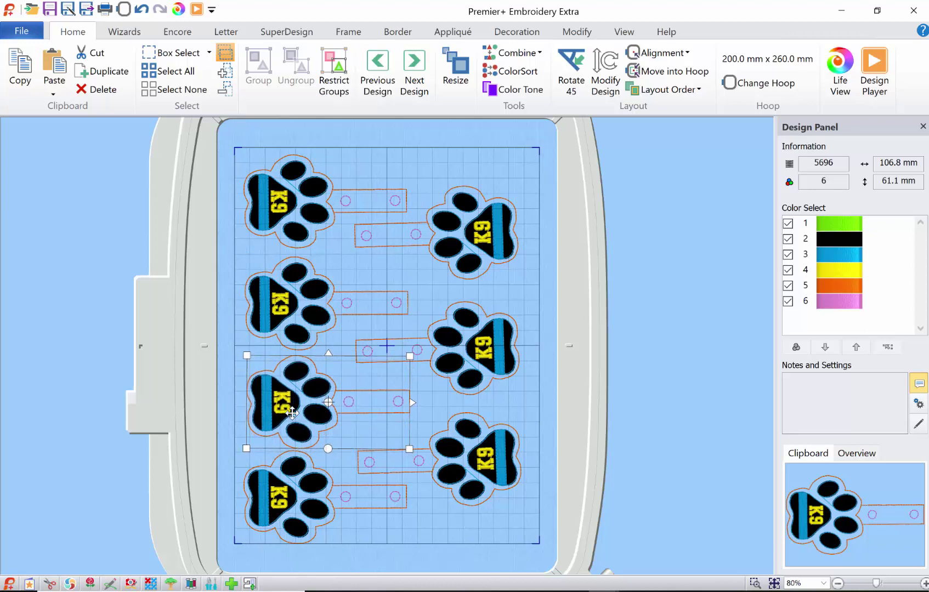
Fine-tune the left column's spacing by nudging the bottom fob and the second fob slightly upward
click(324, 498)
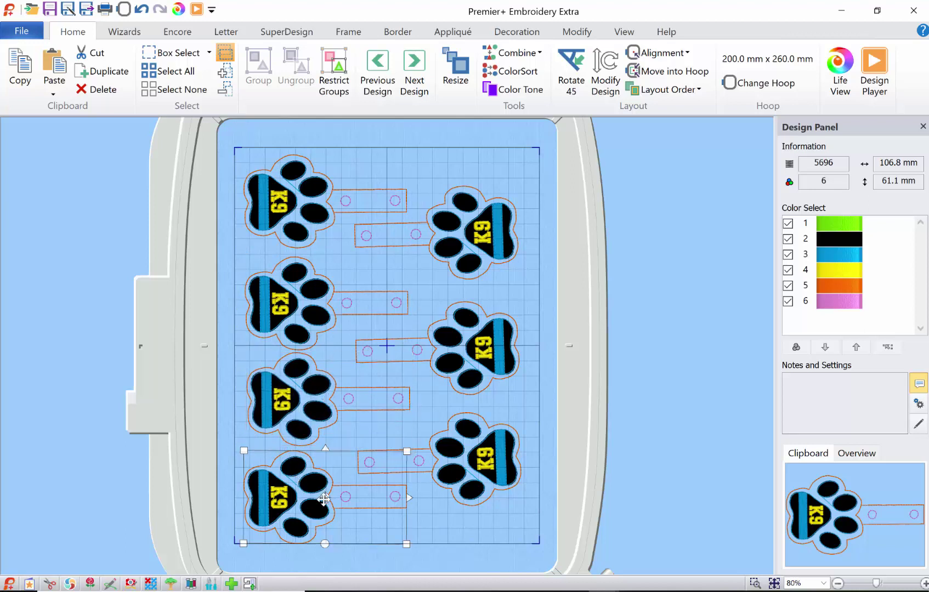
key(Up)
key(Up)
key(Up)
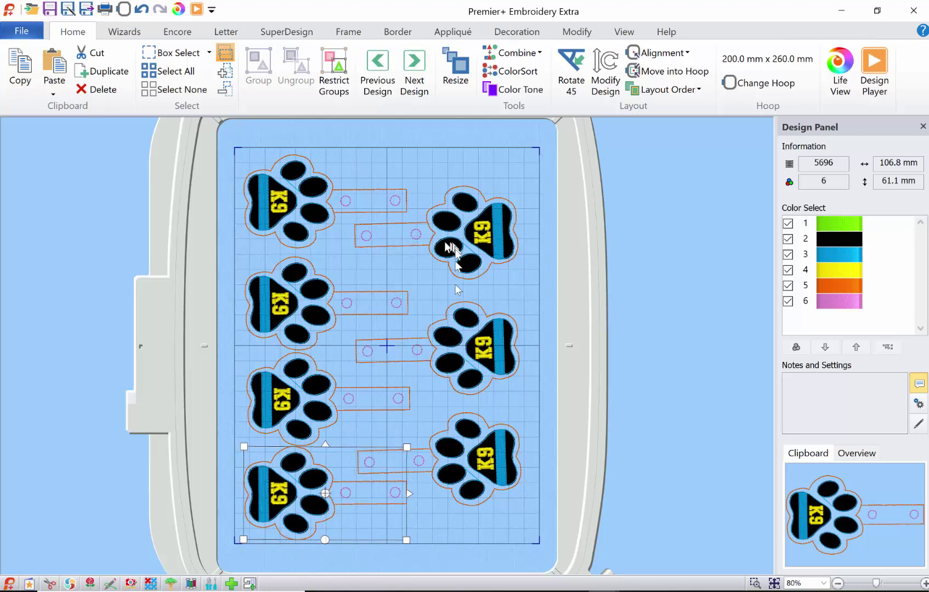
click(388, 297)
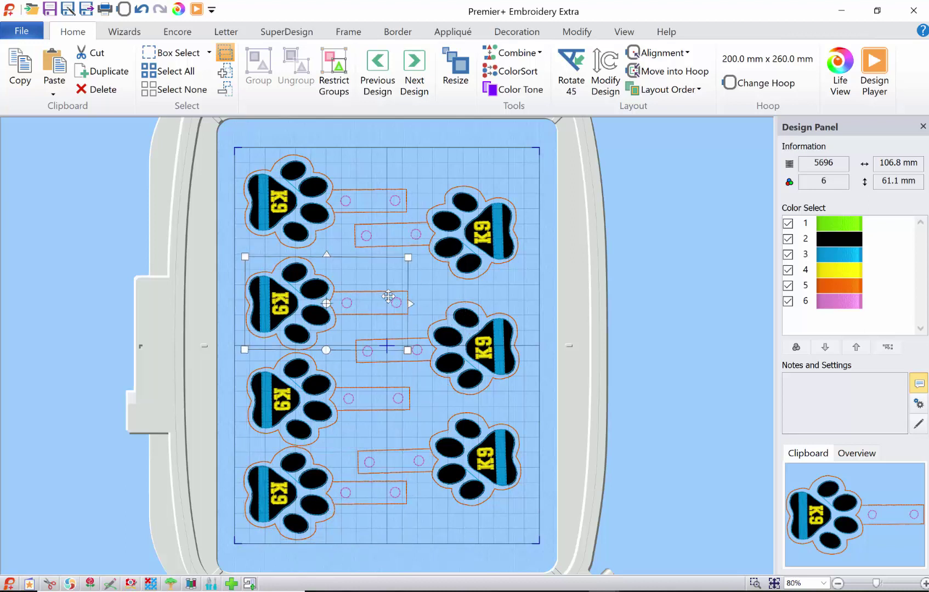
key(Up)
key(Up)
key(Up)
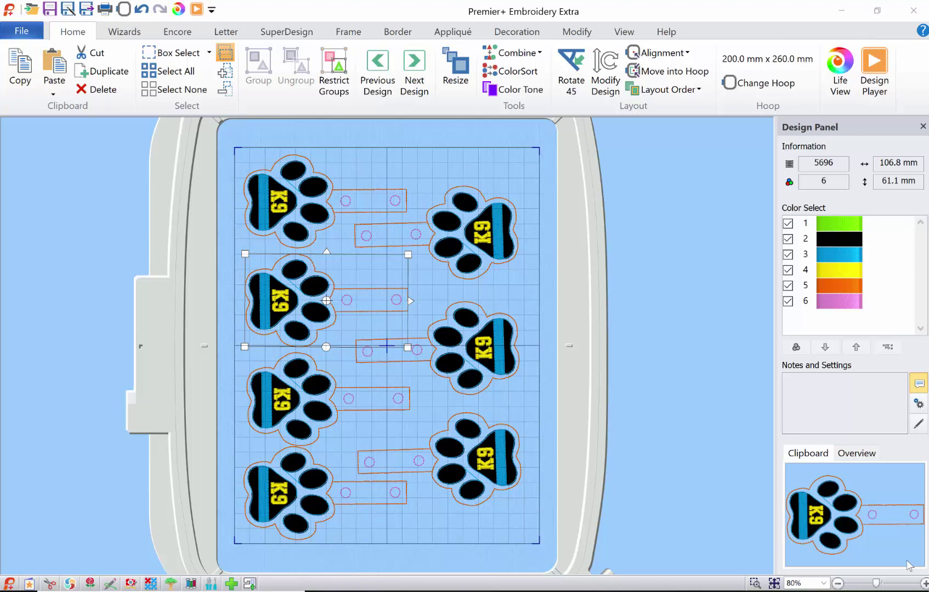
Delete all the fob copies, keeping only the original in the upper-left corner
click(469, 237)
ctrl+click(316, 315)
ctrl+click(451, 365)
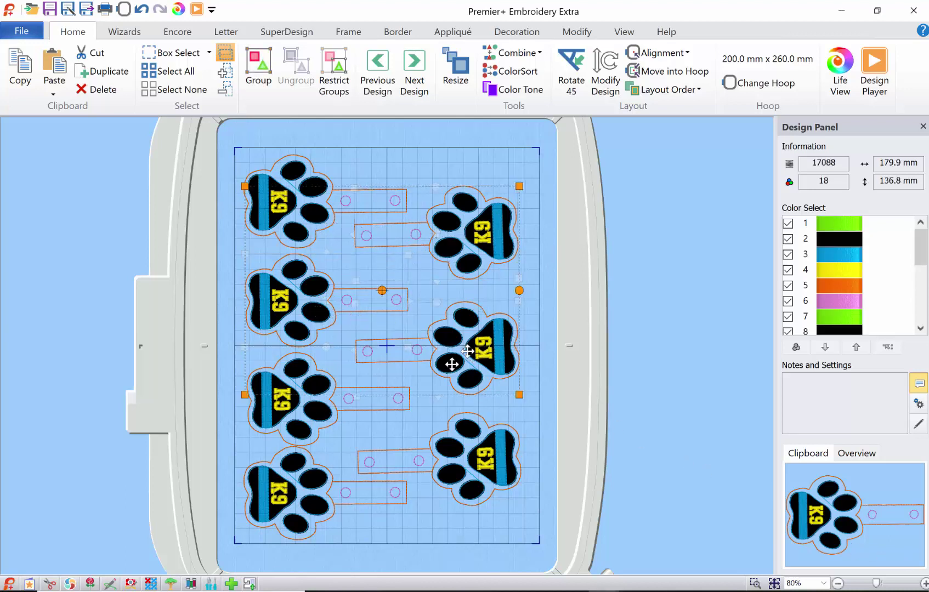
ctrl+click(344, 408)
ctrl+click(460, 473)
ctrl+click(351, 515)
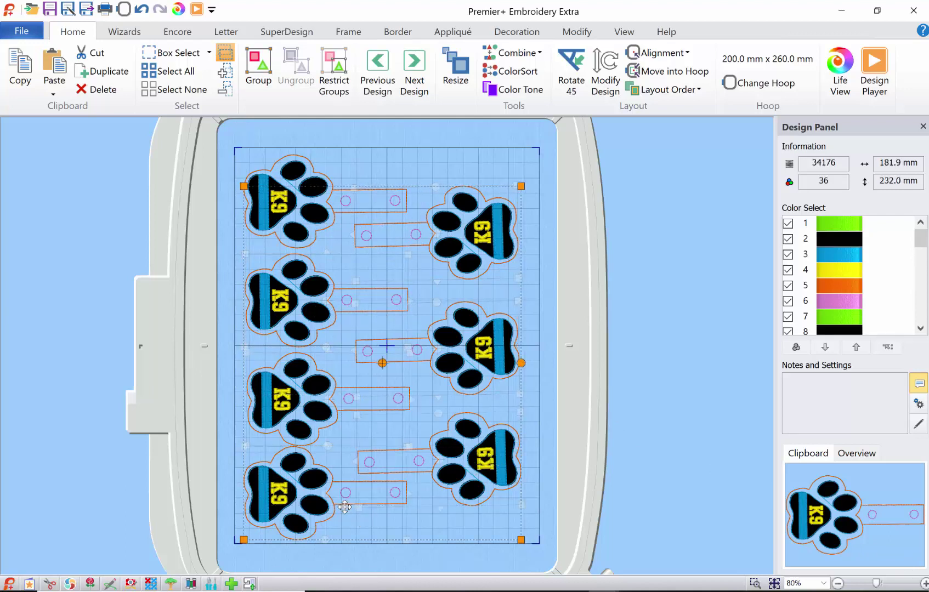
key(Delete)
Rotate the remaining fob upright and move it just left of the hoop's center
click(246, 180)
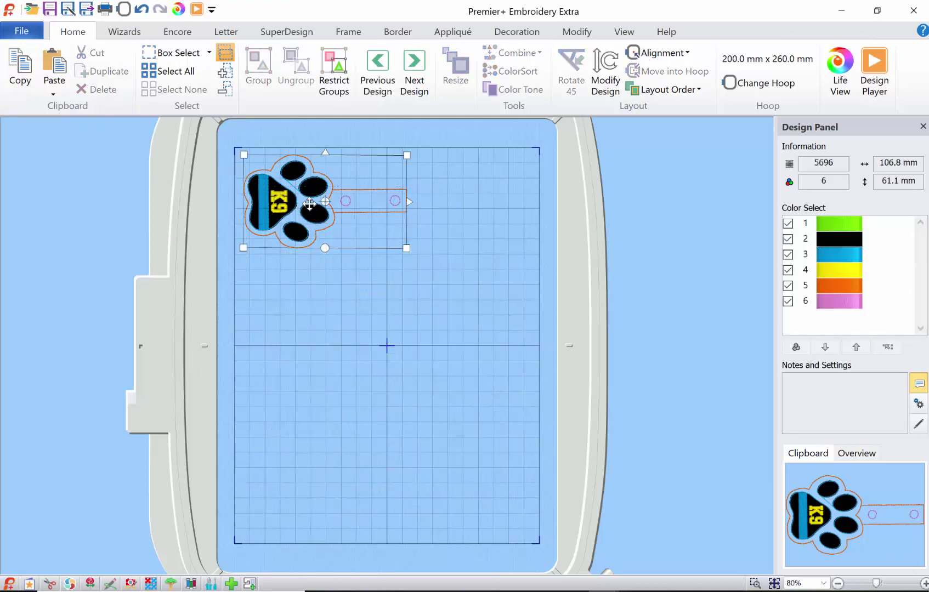
drag(325, 249, 330, 300)
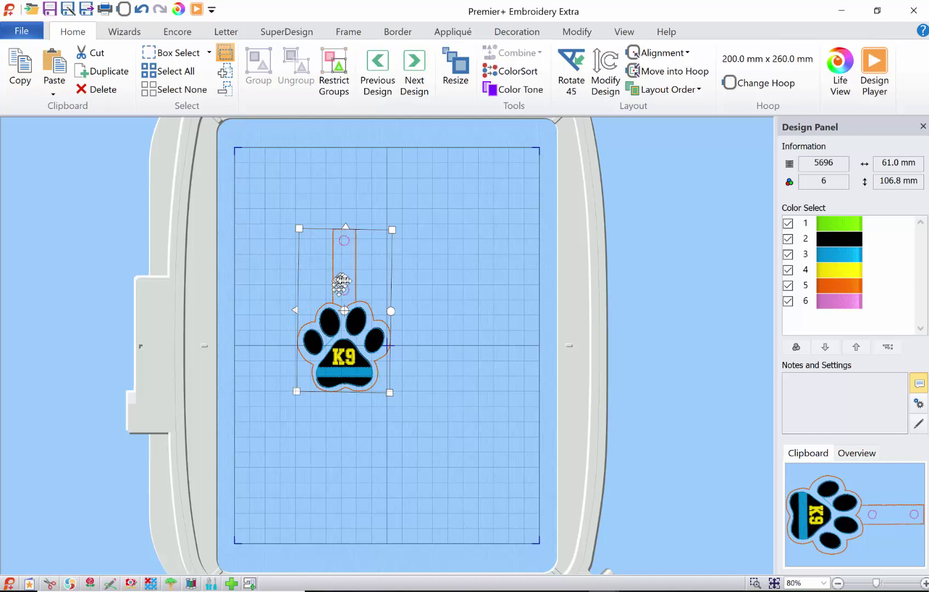
Examine the fob's strap and its two circle outlines up close
click(751, 584)
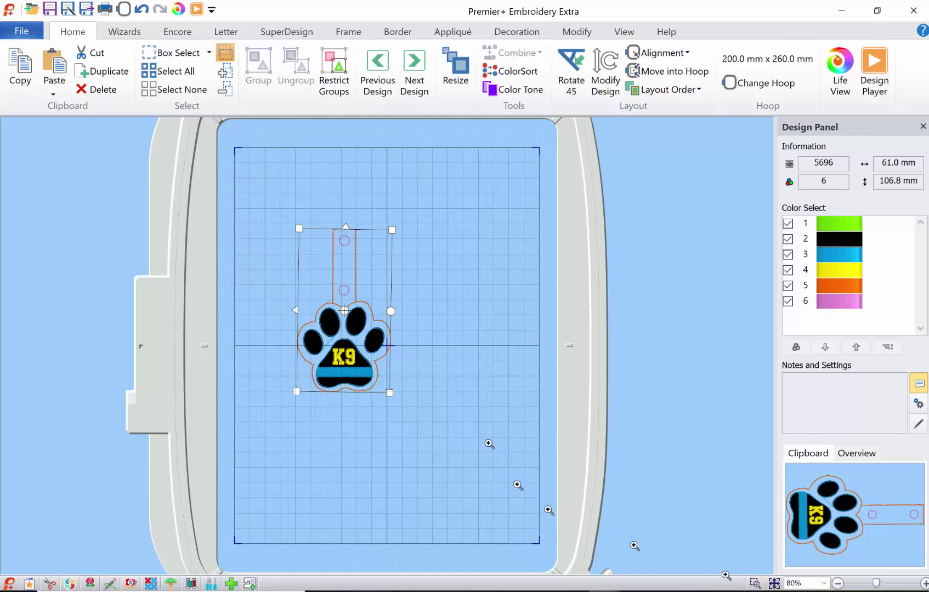
drag(289, 214, 415, 330)
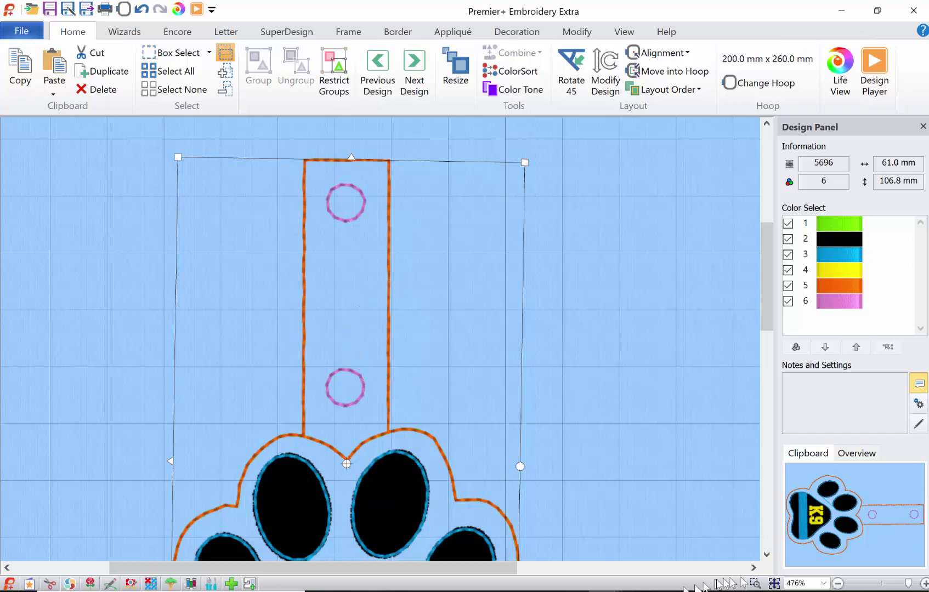
Switch to Premier+ Modify and bring up the dialog for opening an existing design
click(773, 583)
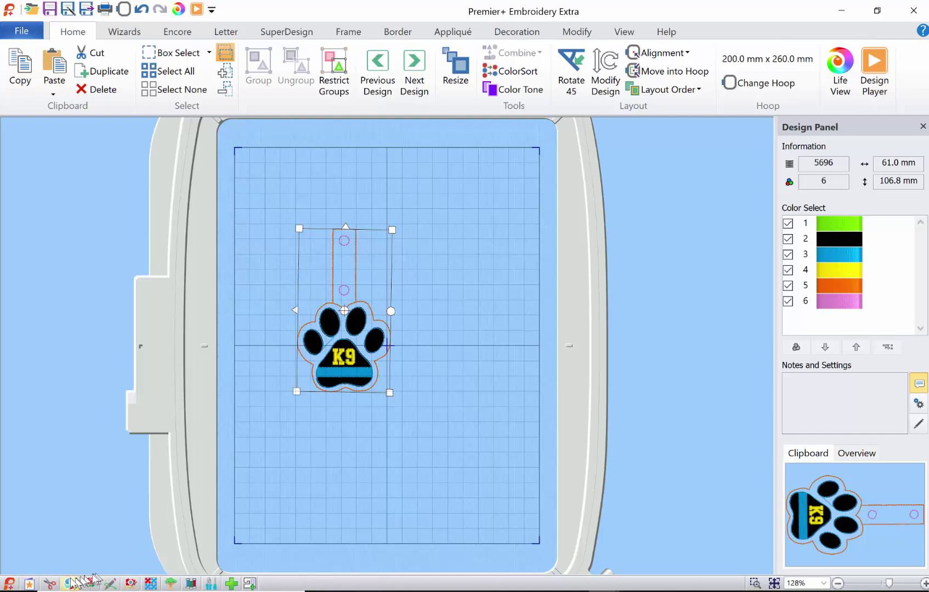
click(49, 584)
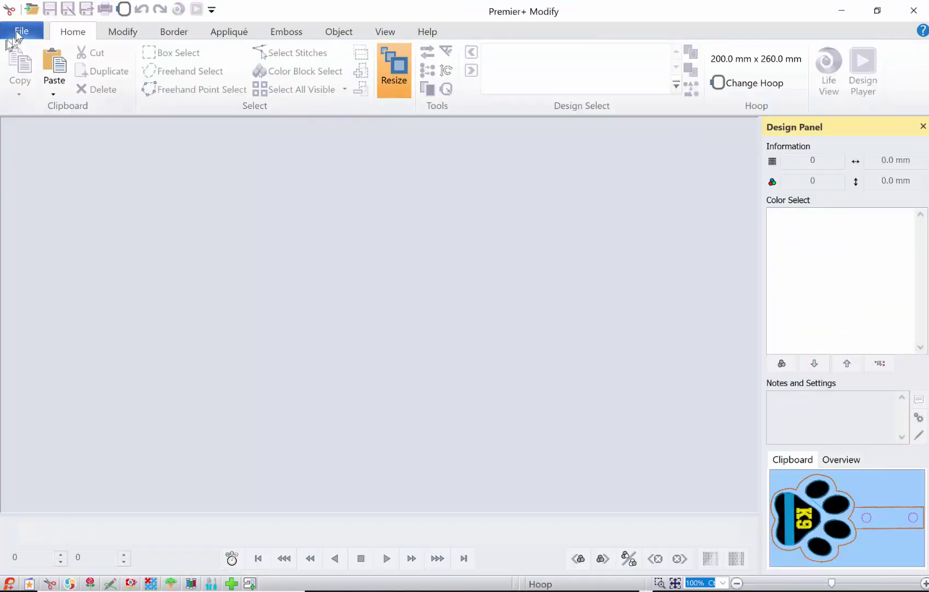
click(16, 34)
click(55, 78)
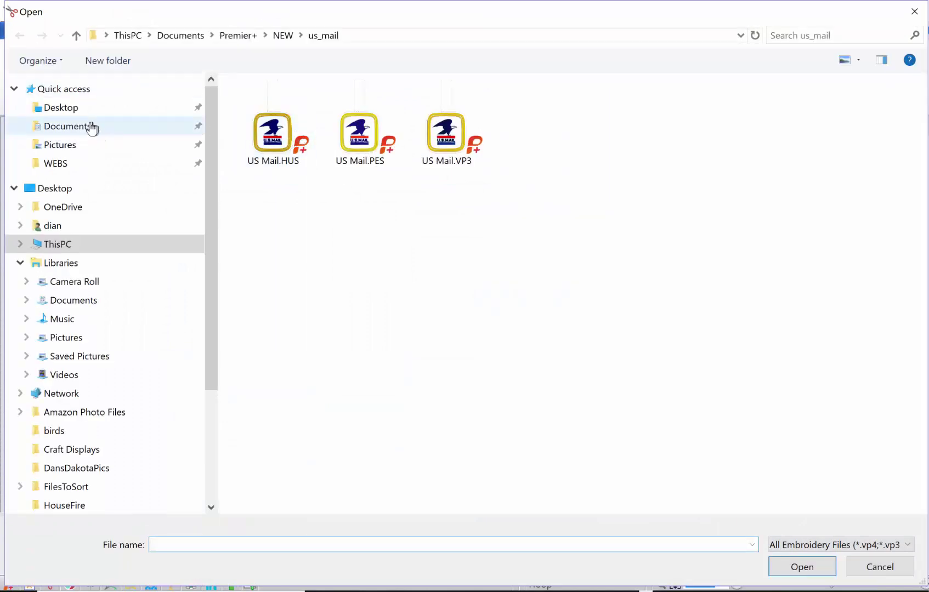
Browse to the K9OfficerPawPrintFob folder in Documents, Premier+, 00_AllEmbroideryFiles, KeyFobs
click(92, 127)
double_click(258, 284)
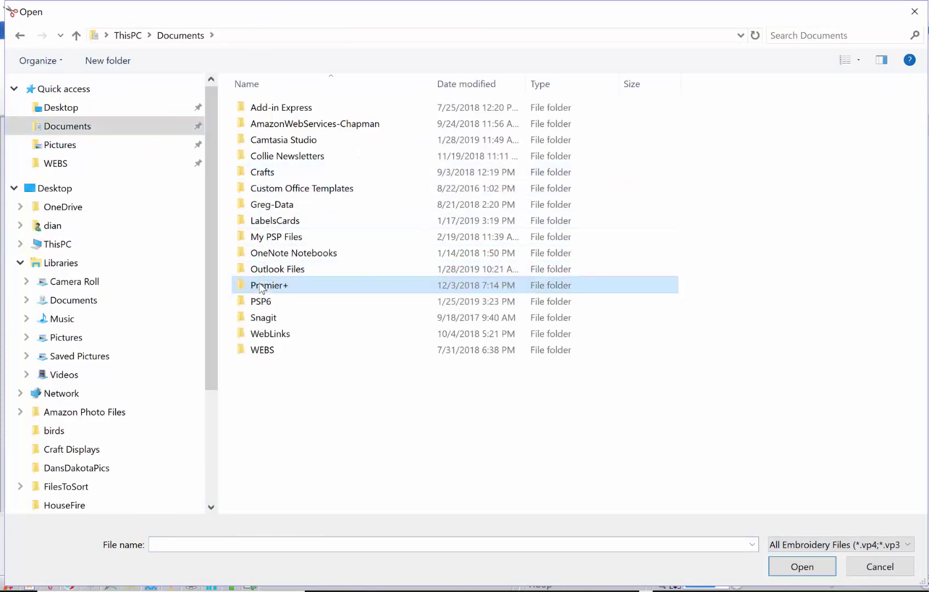
double_click(276, 108)
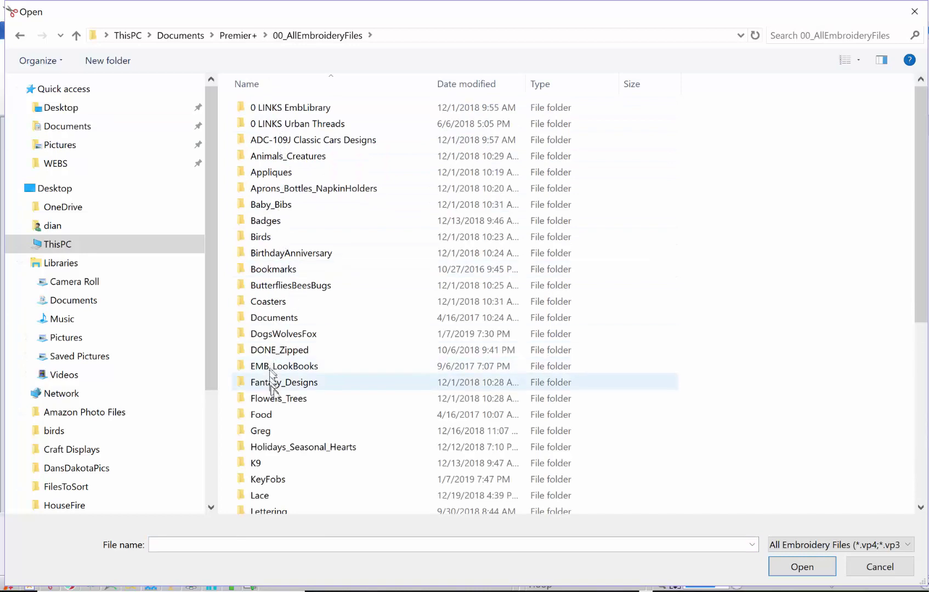
scroll(274, 384, down, 2)
double_click(268, 393)
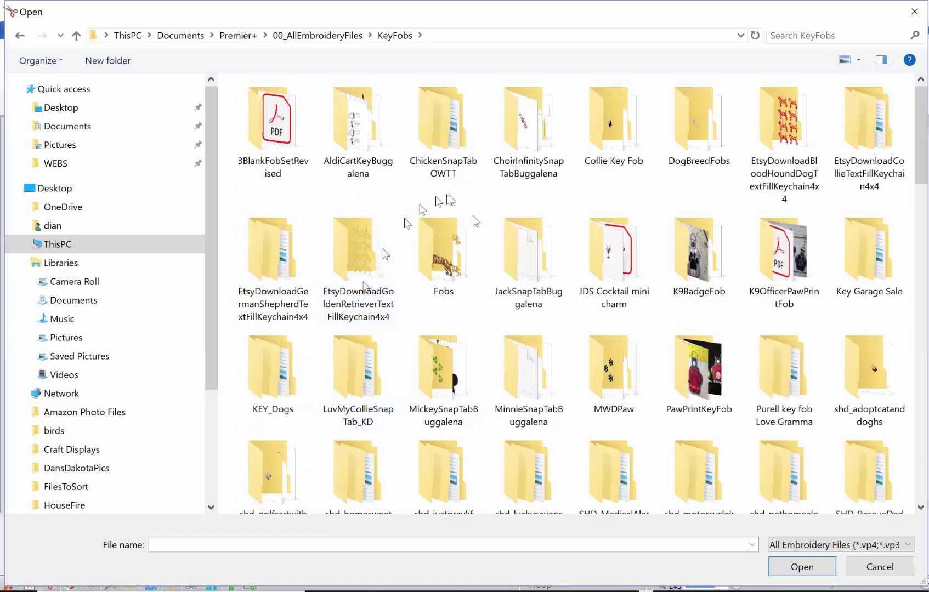
scroll(529, 285, down, 3)
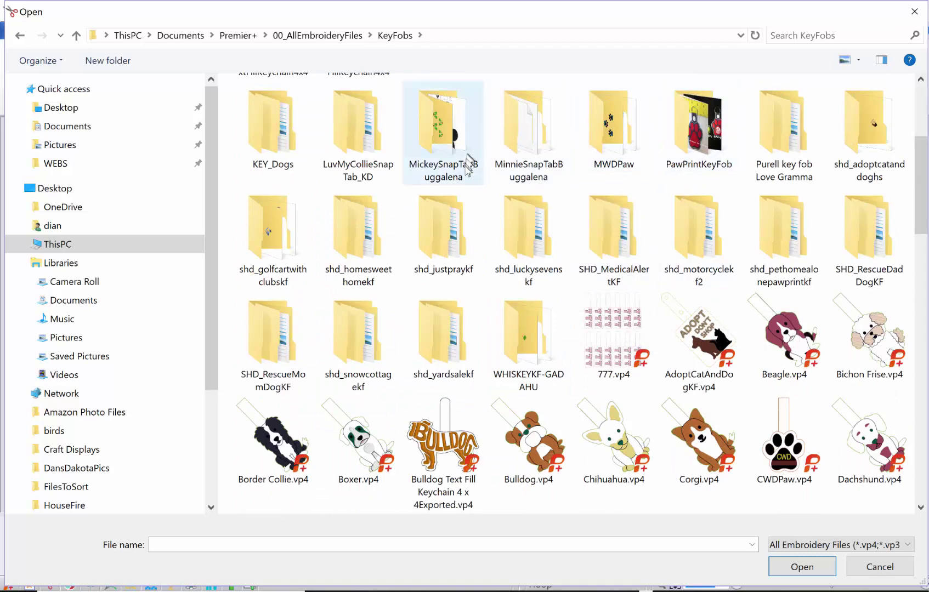
scroll(467, 172, up, 3)
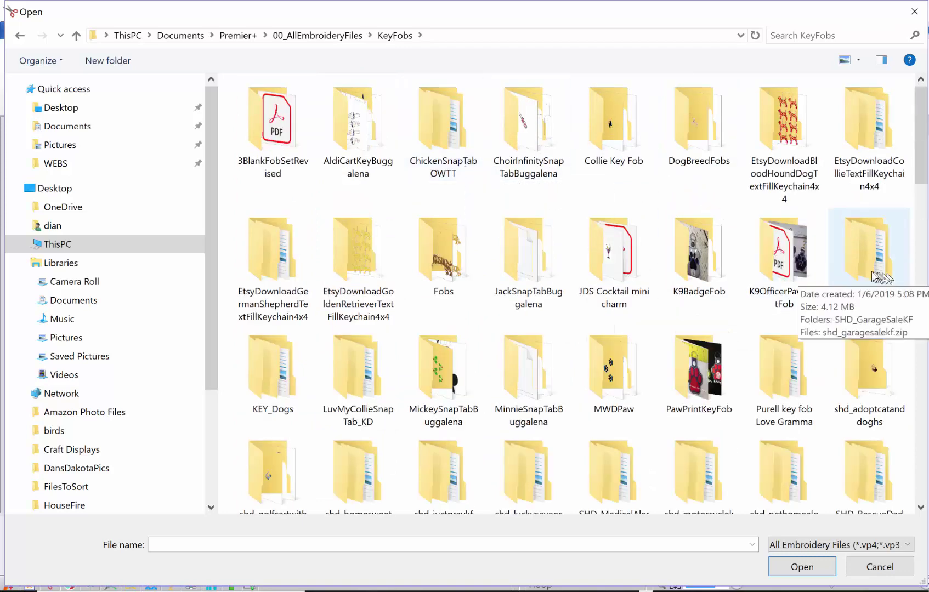
double_click(807, 270)
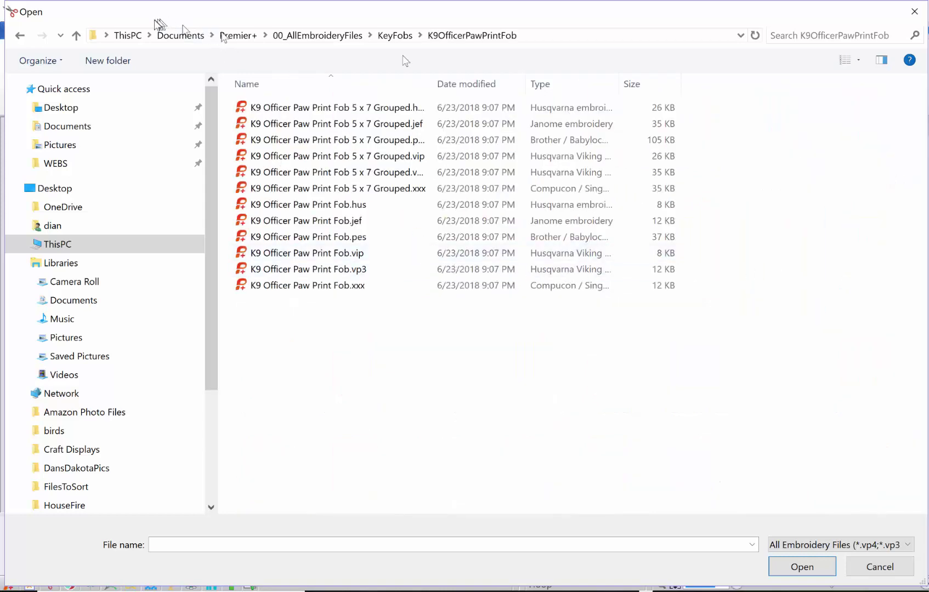
Show the design files as thumbnails and open K9 Officer Paw Print Fob.vp3
click(858, 61)
click(858, 68)
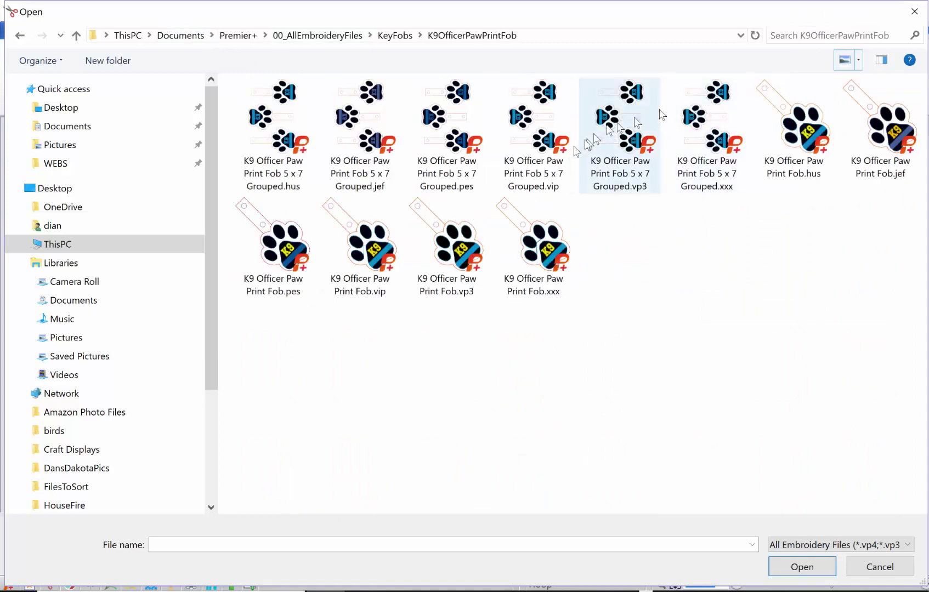
double_click(447, 270)
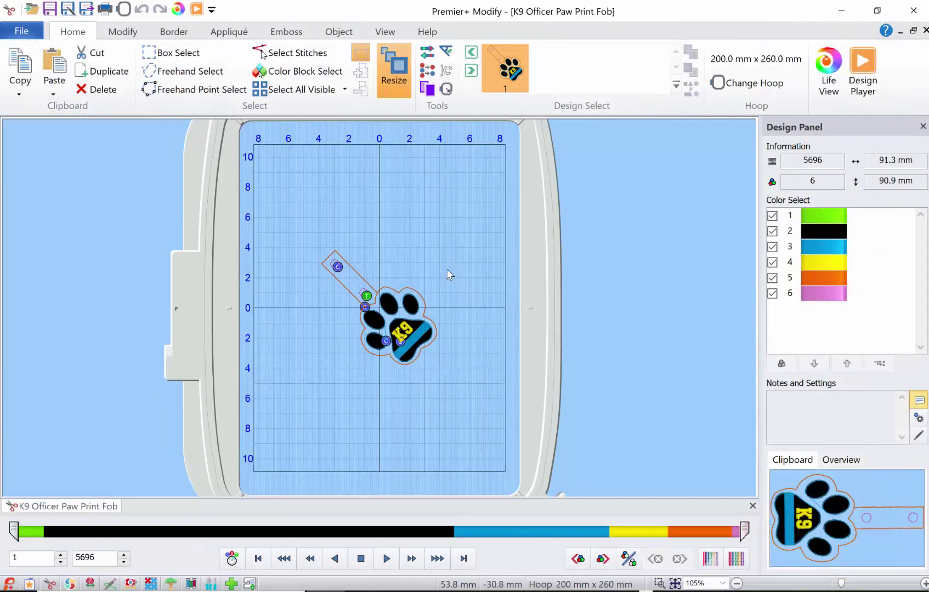
Delete both circle outlines from the fob's strap using Freehand Select
click(658, 585)
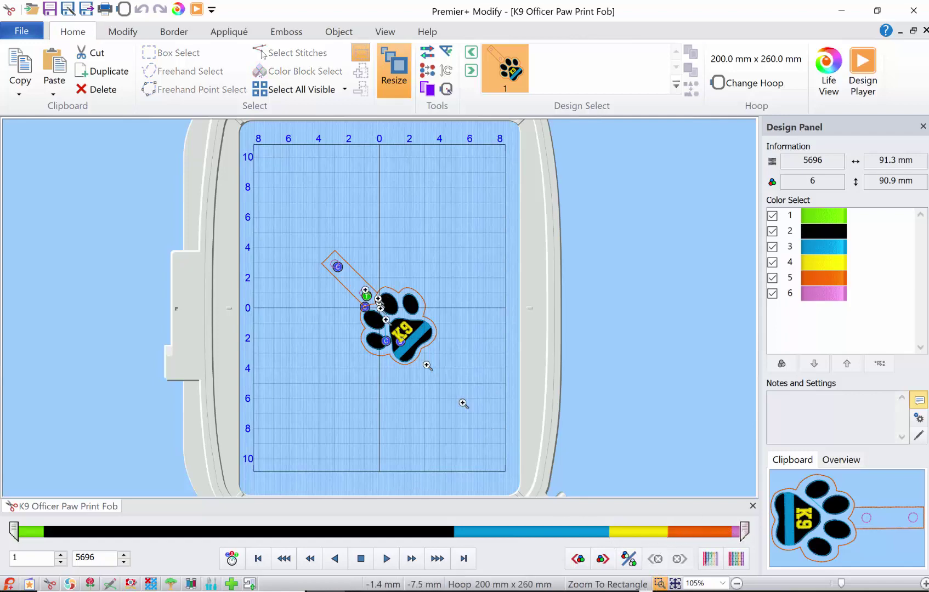
drag(294, 235, 422, 370)
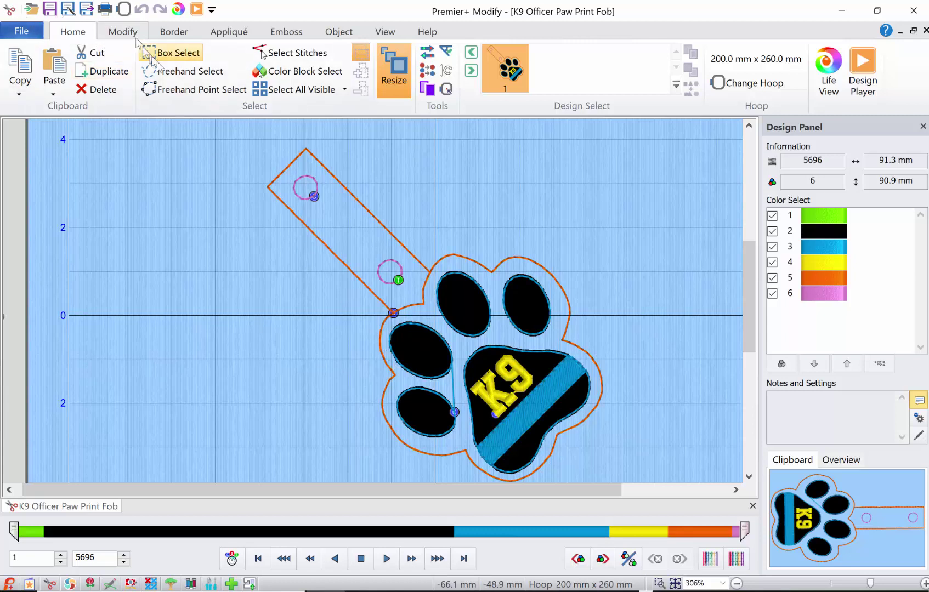
click(187, 71)
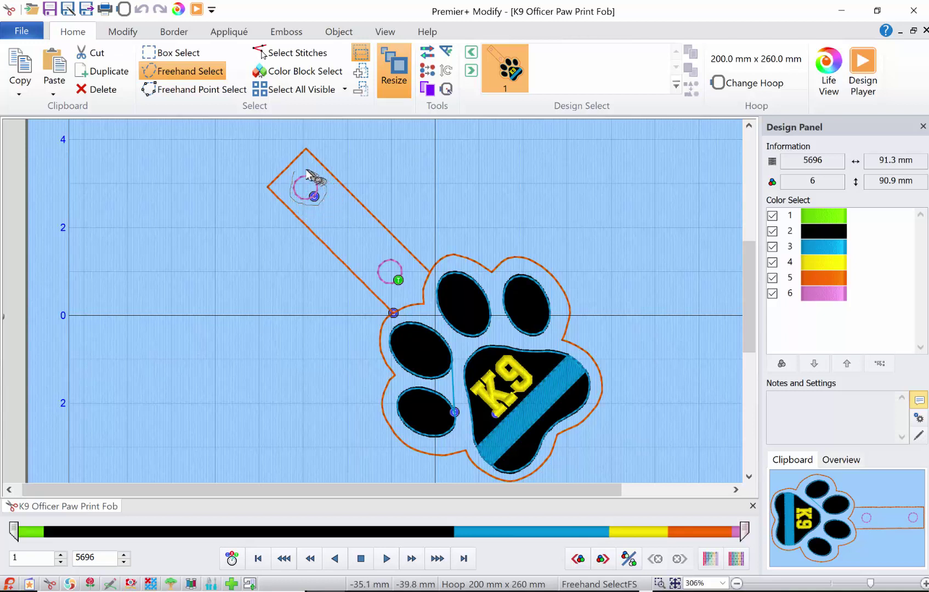
key(Delete)
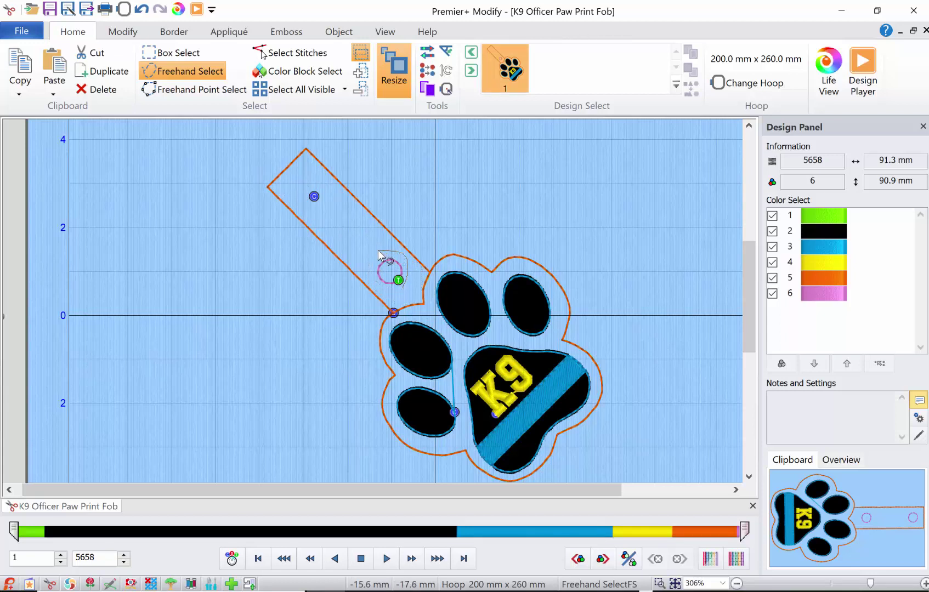
key(Delete)
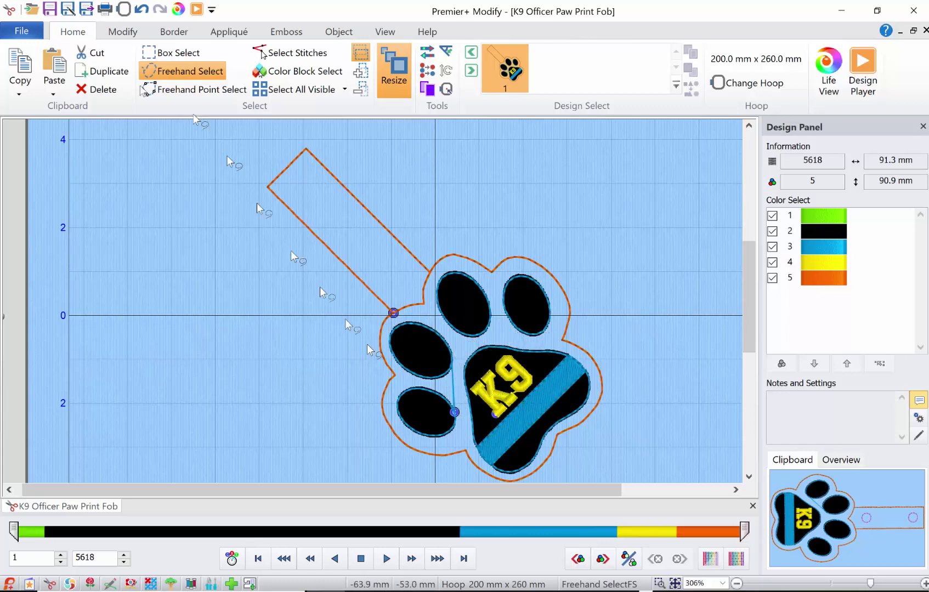
Automatically add trim commands to the fob design
click(117, 36)
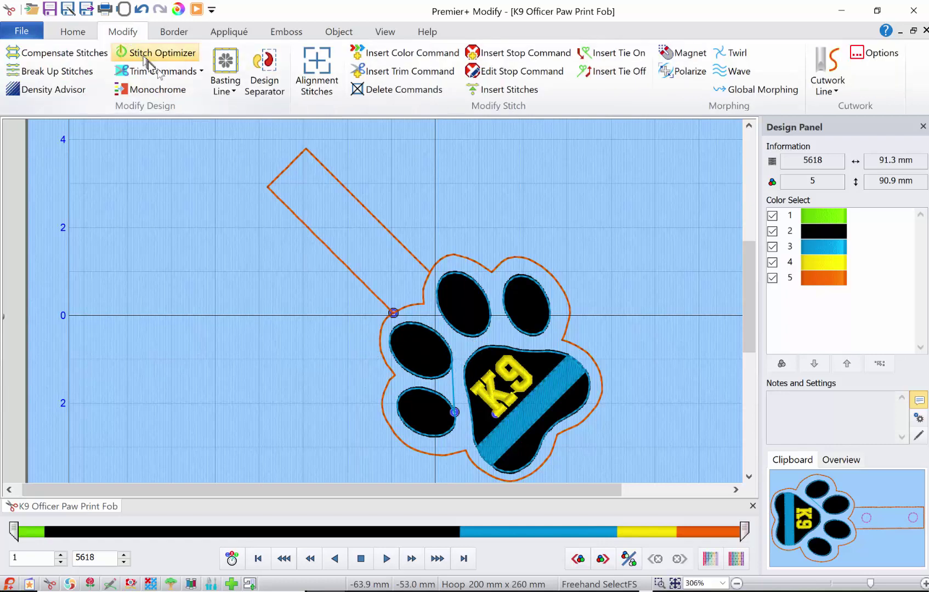
click(202, 72)
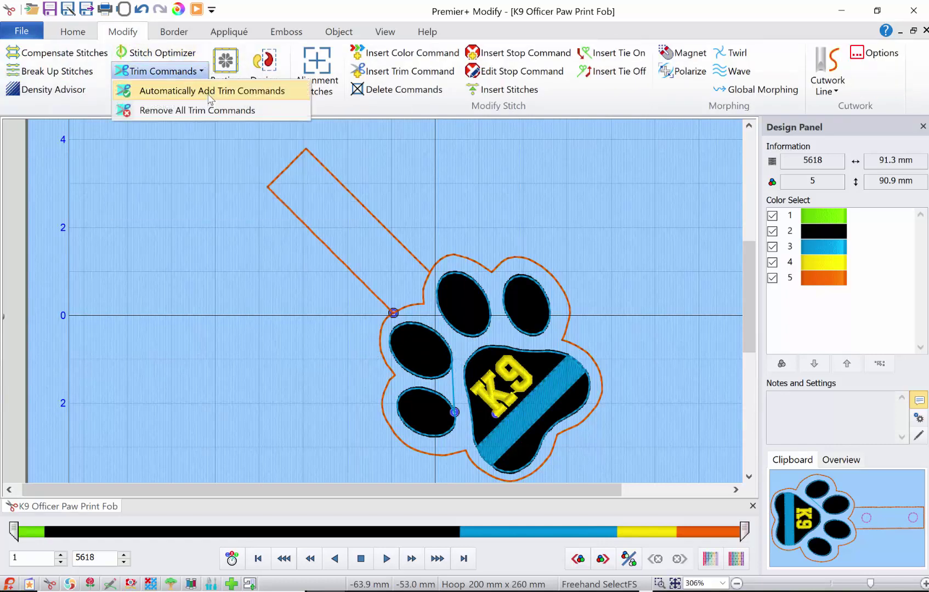
click(210, 94)
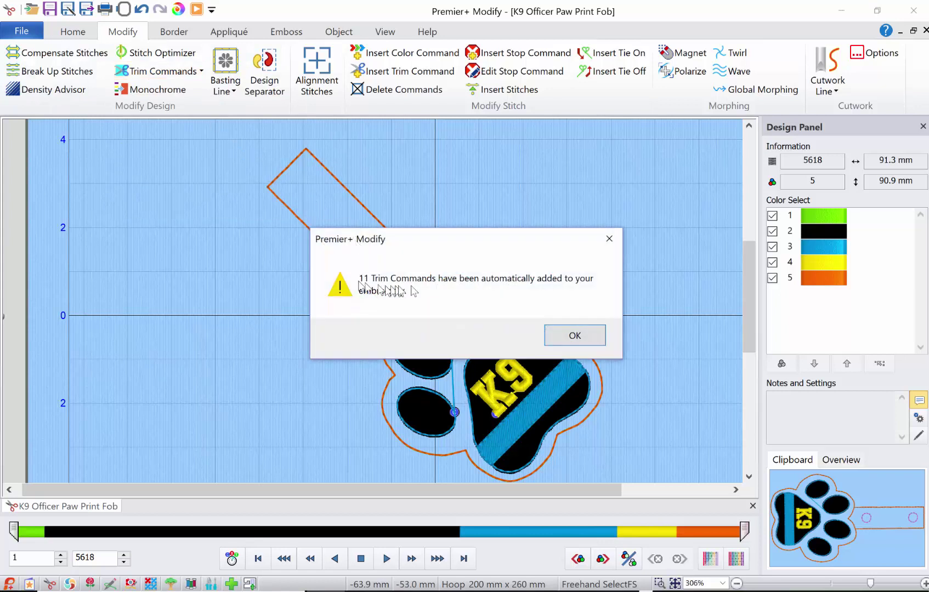
click(574, 335)
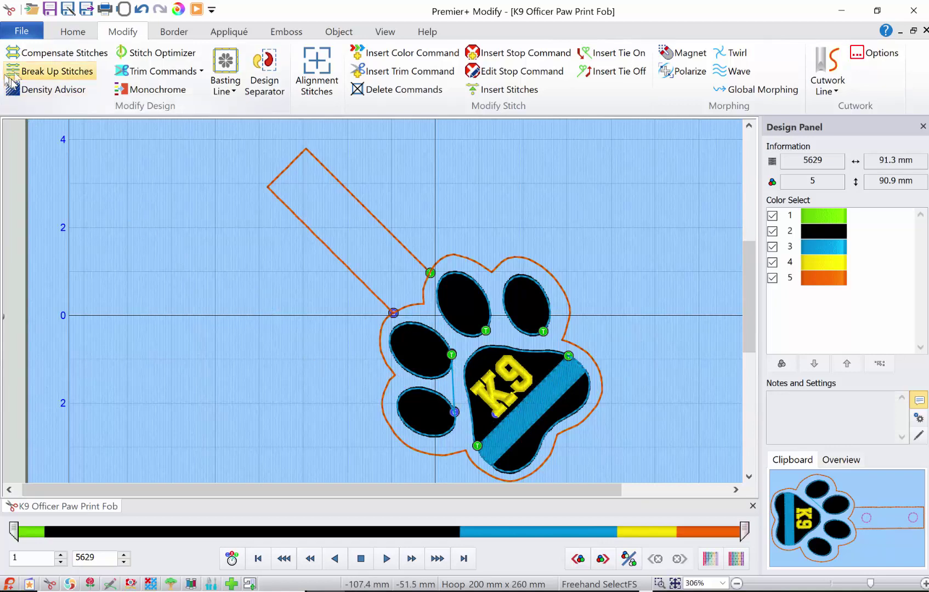
click(22, 34)
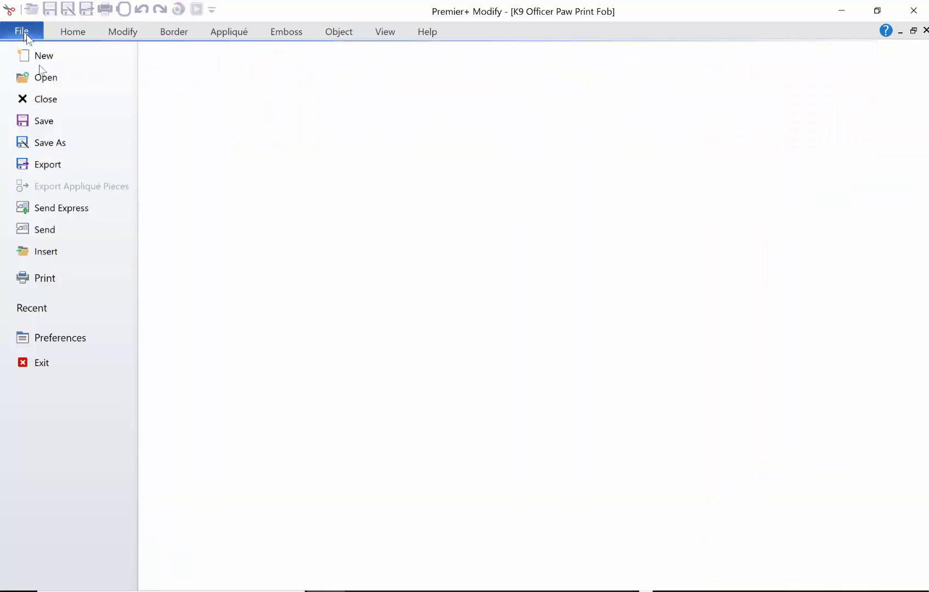
click(37, 142)
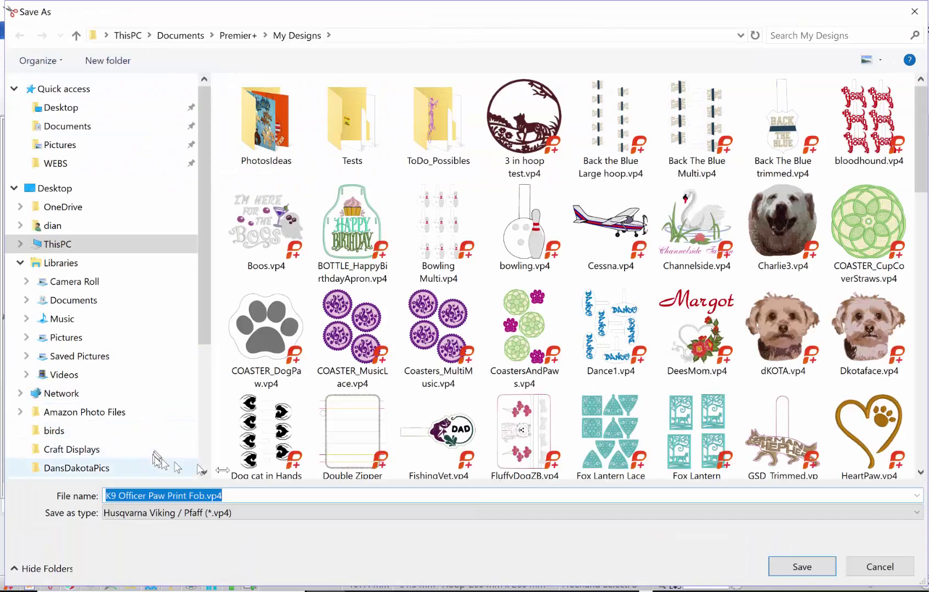
click(871, 570)
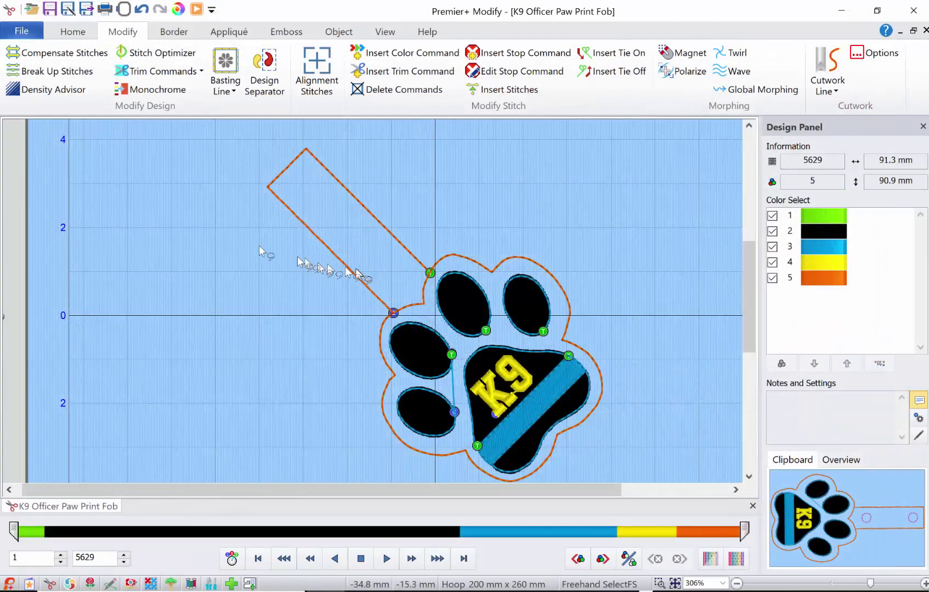
Close Premier+ Modify without saving the changes to the fob and return to Premier+ Embroidery Extra
click(915, 13)
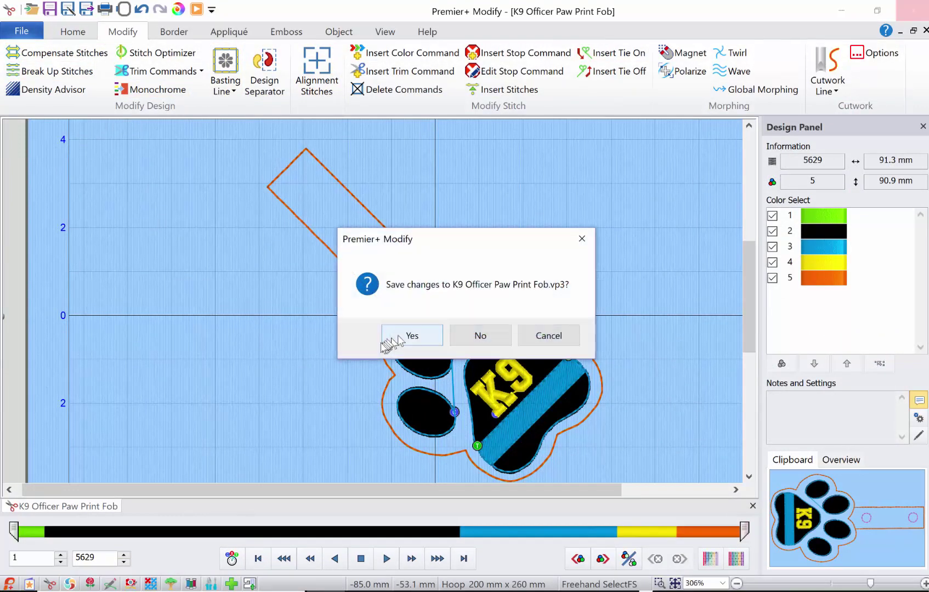
click(475, 335)
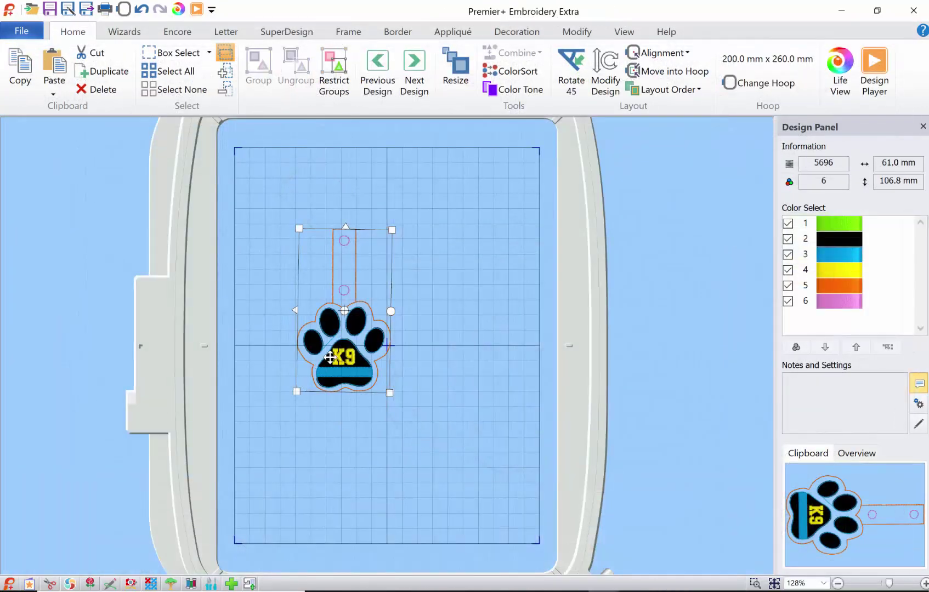
Change the hoop size to 360mm x 200mm - Designer Royal Hoop
click(742, 85)
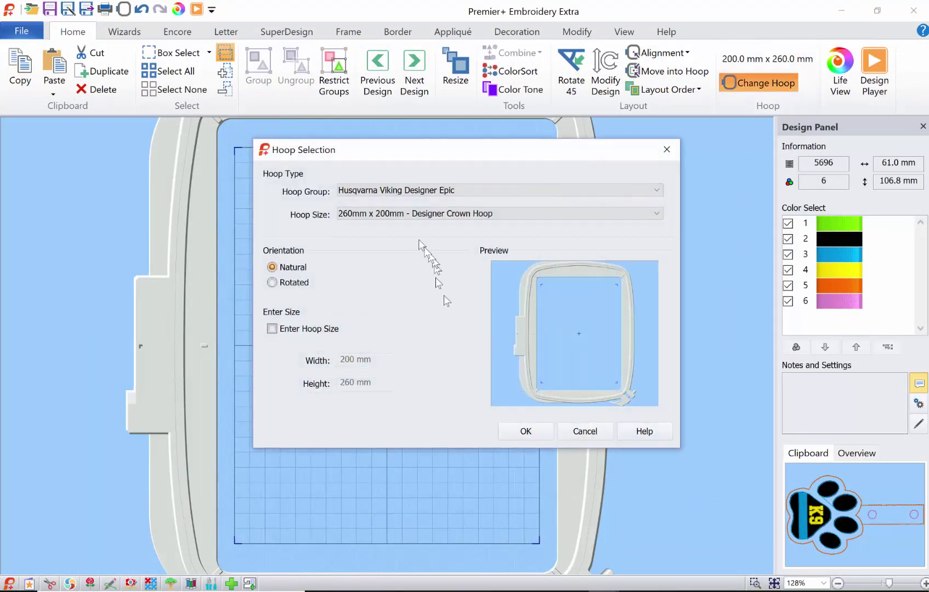
click(404, 215)
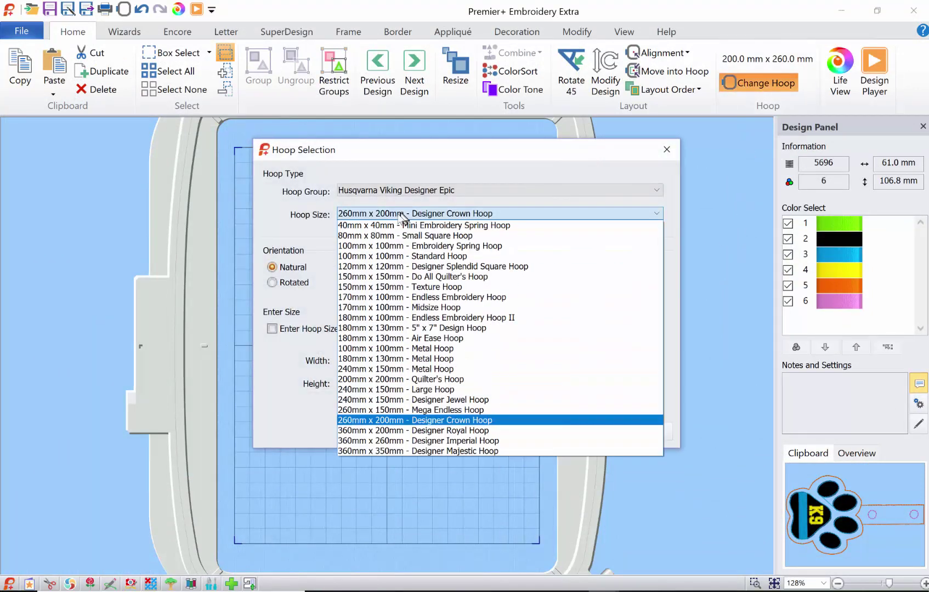
click(383, 430)
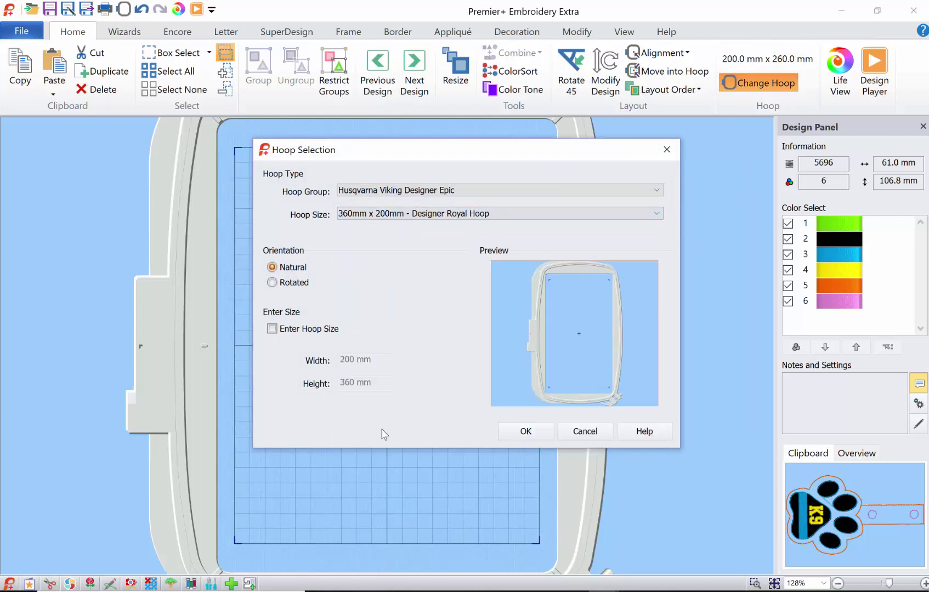
click(516, 430)
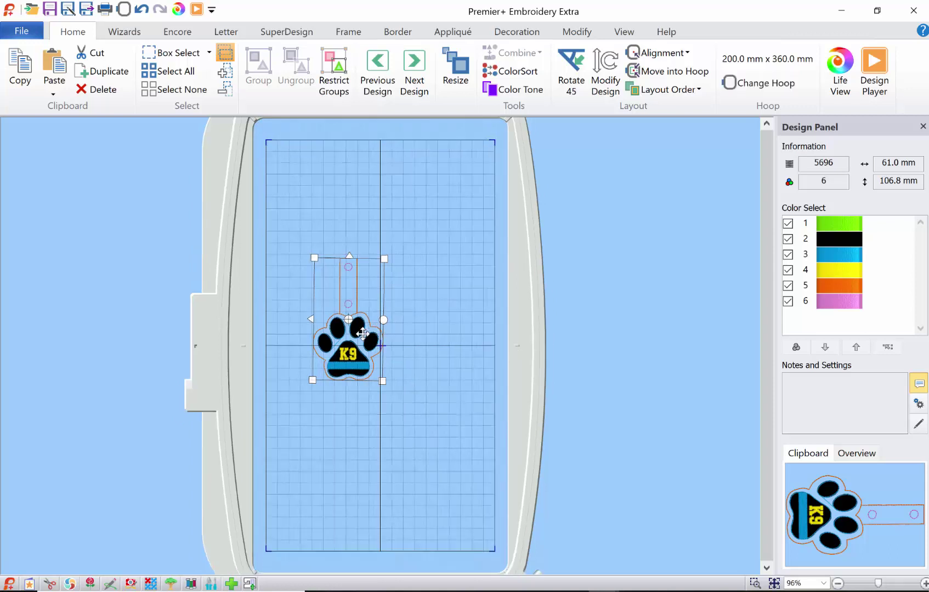
Turn the fob sideways and move it to the hoop's upper-left corner, then delete it from the hoop
drag(362, 332, 322, 276)
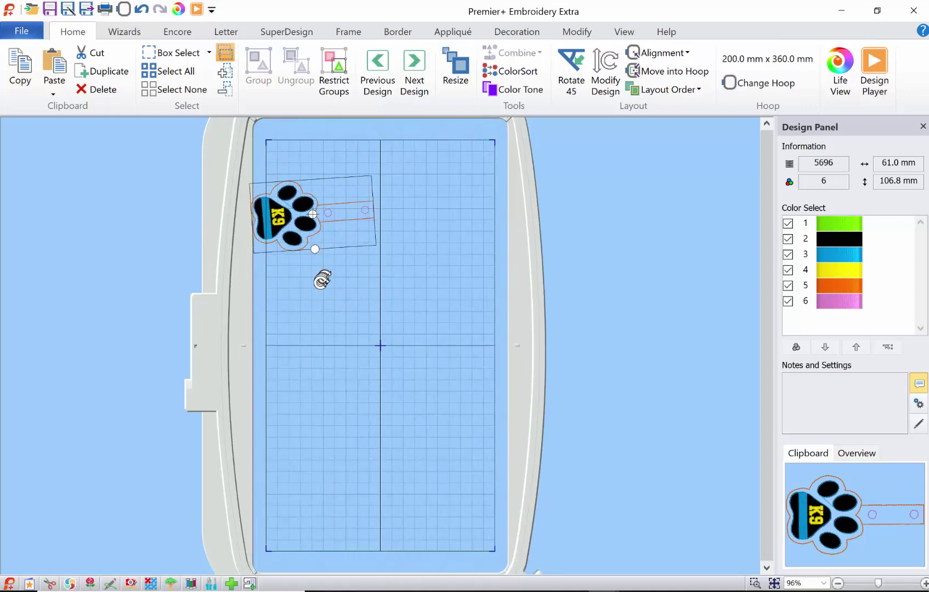
drag(302, 240, 324, 205)
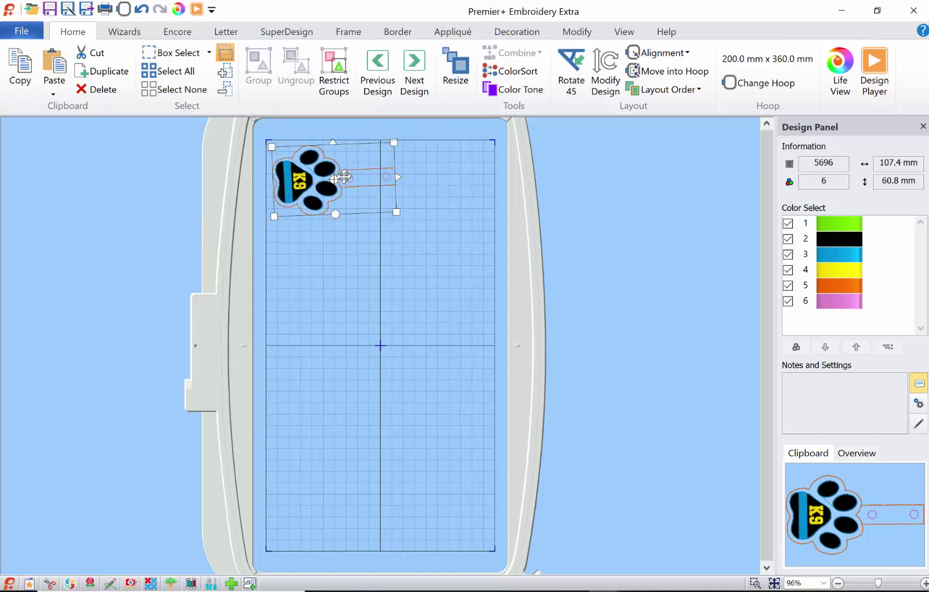
key(Delete)
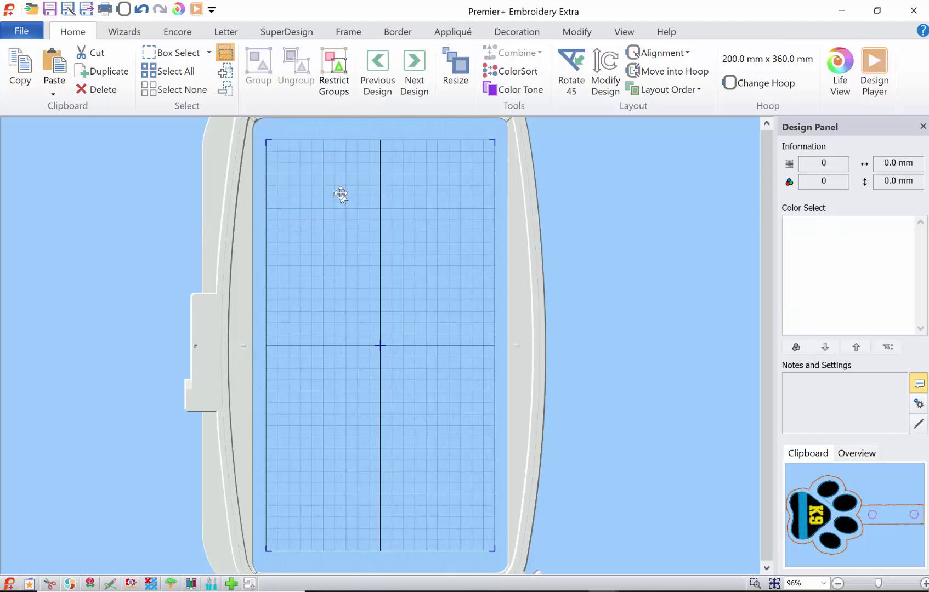
Open the trimmed key fob design TRIMMED_Paw.vp4 from the My Designs folder in Premier+
click(25, 33)
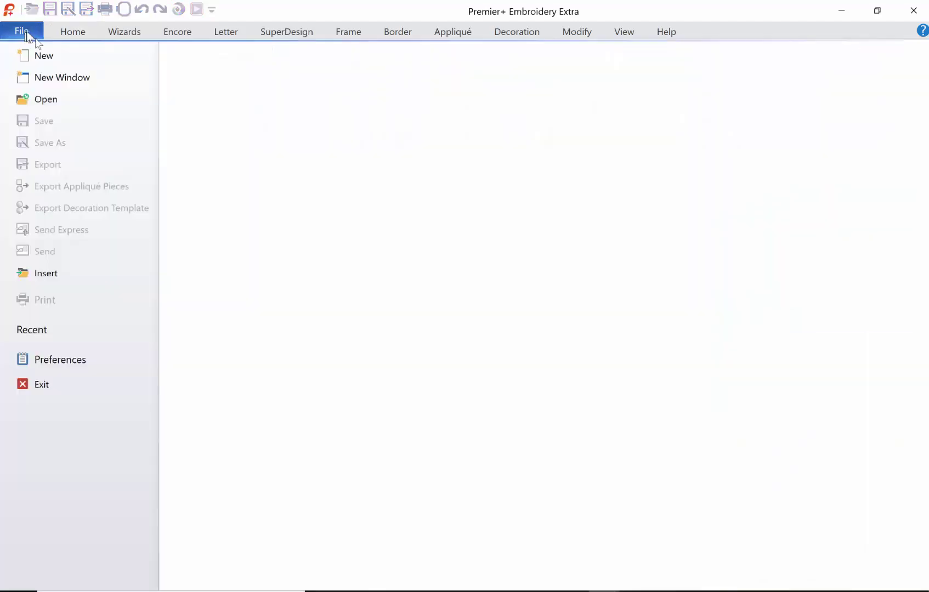
click(43, 99)
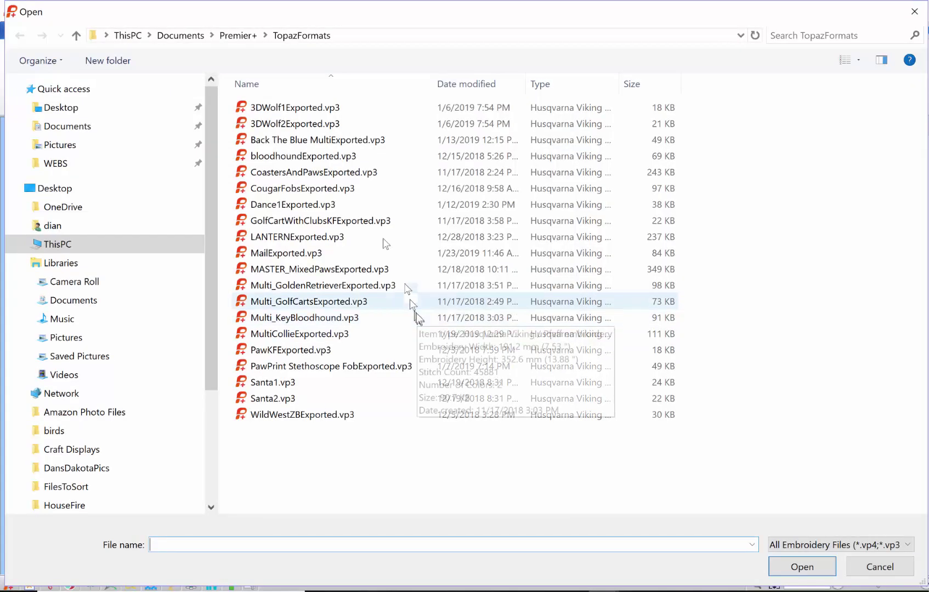
click(237, 37)
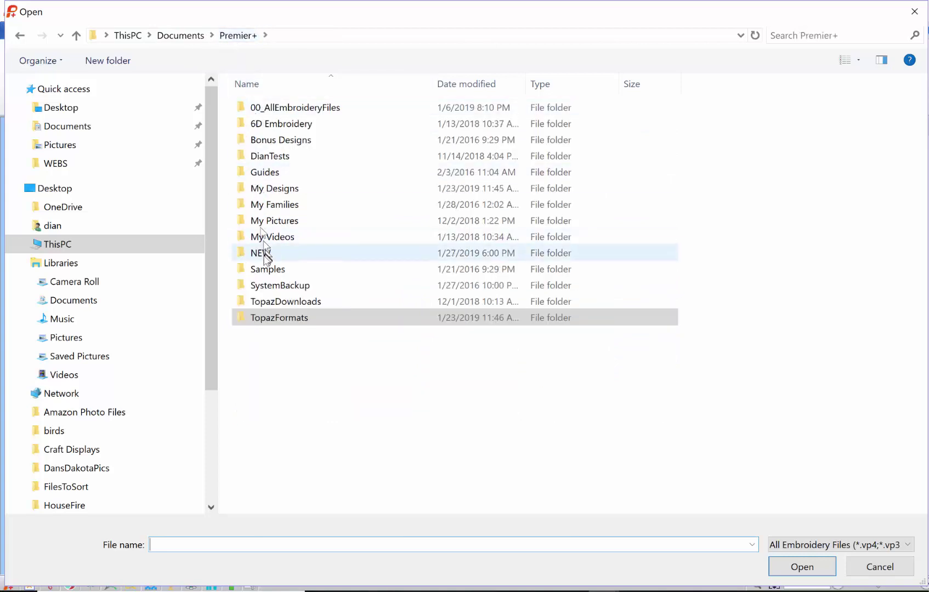
click(276, 192)
double_click(275, 192)
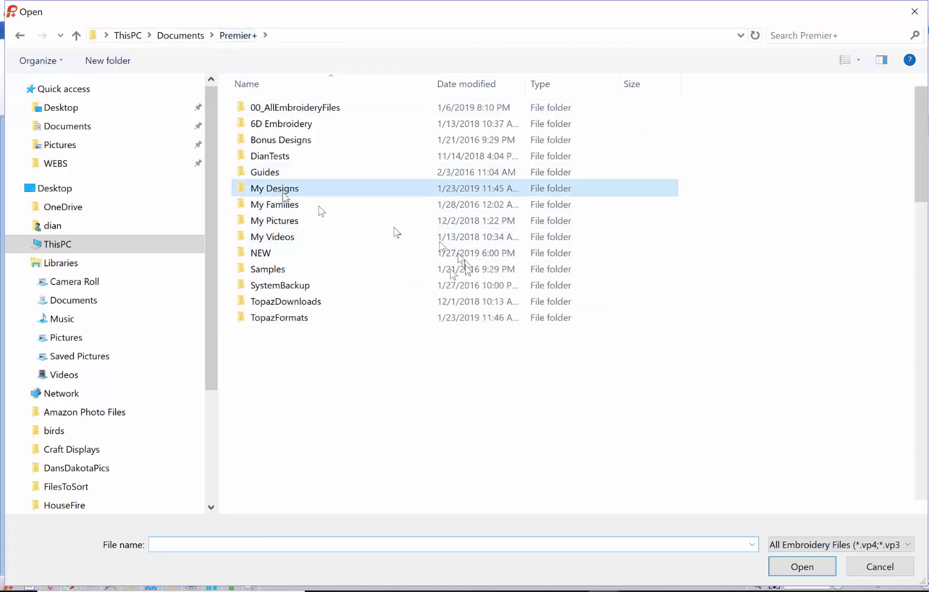
scroll(451, 352, down, 5)
scroll(450, 352, down, 3)
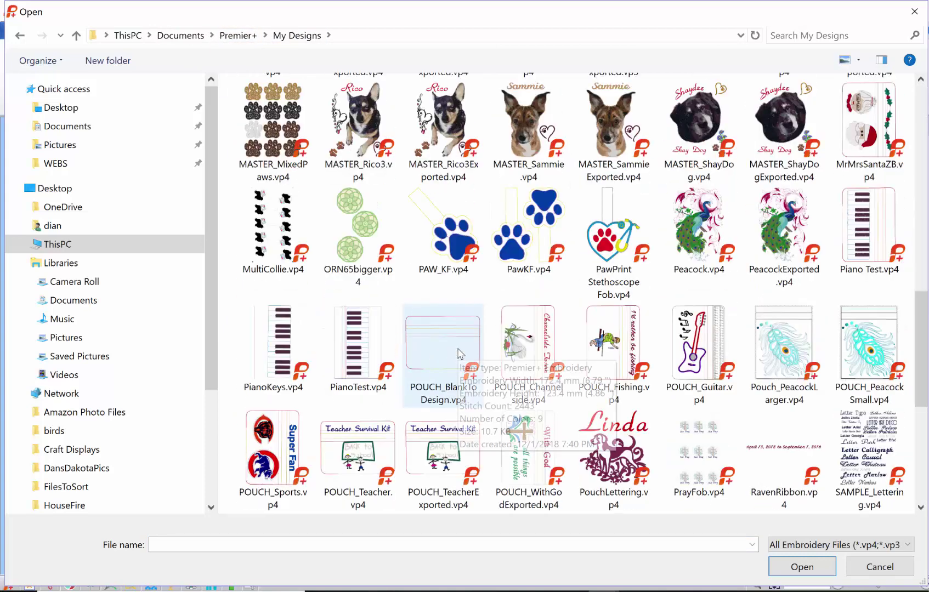
scroll(471, 351, down, 3)
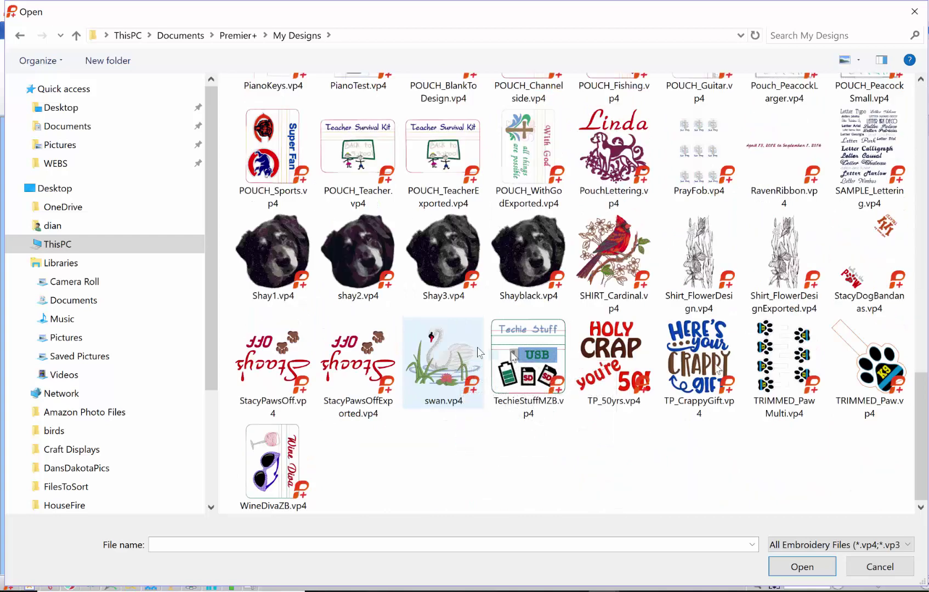
double_click(861, 373)
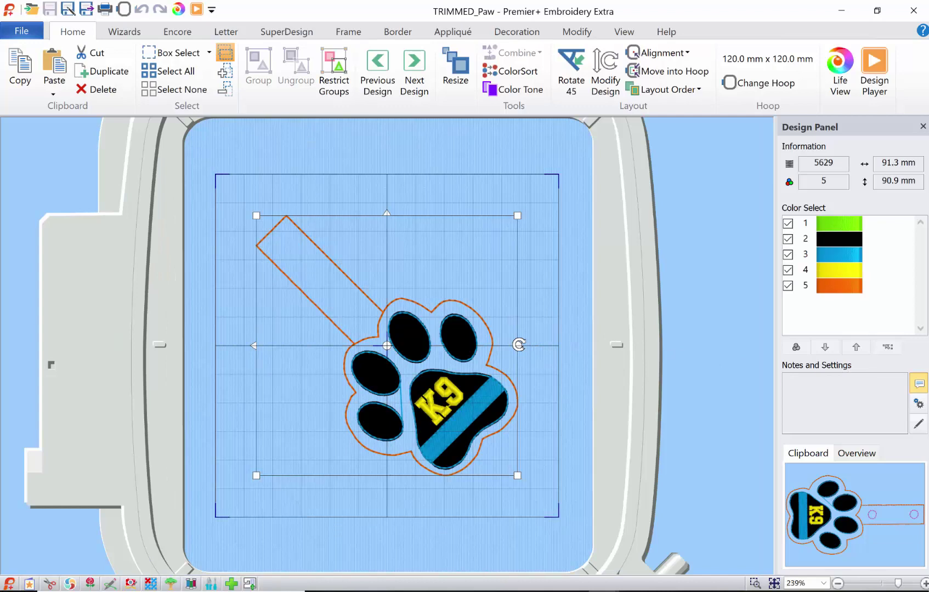
Change the hoop size to 360mm x 200mm - Designer Royal Hoop
click(760, 83)
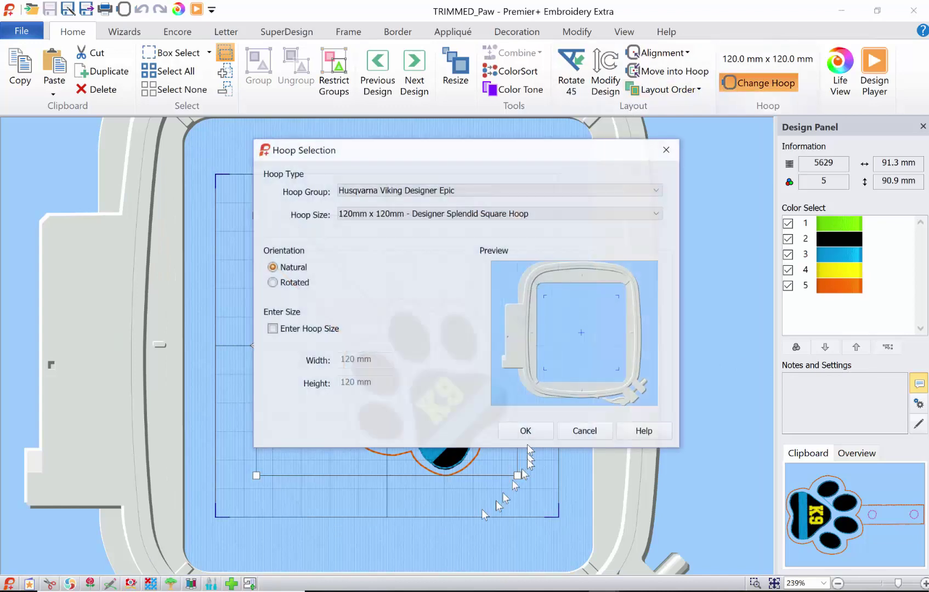
click(351, 219)
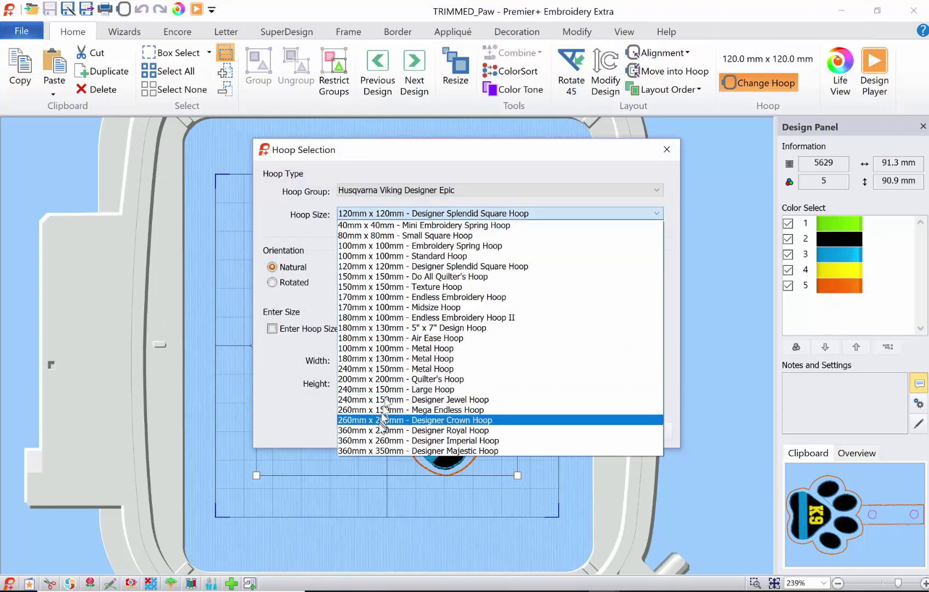
click(378, 429)
click(520, 431)
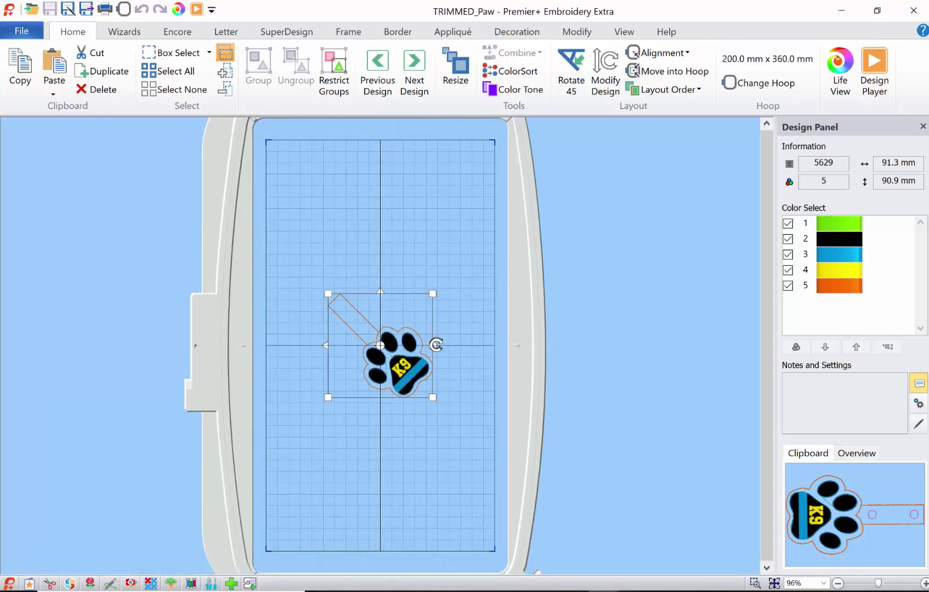
Rotate the fob so its strap points straight up, and square its selection frame by entering and leaving Modify mode
drag(436, 345, 429, 389)
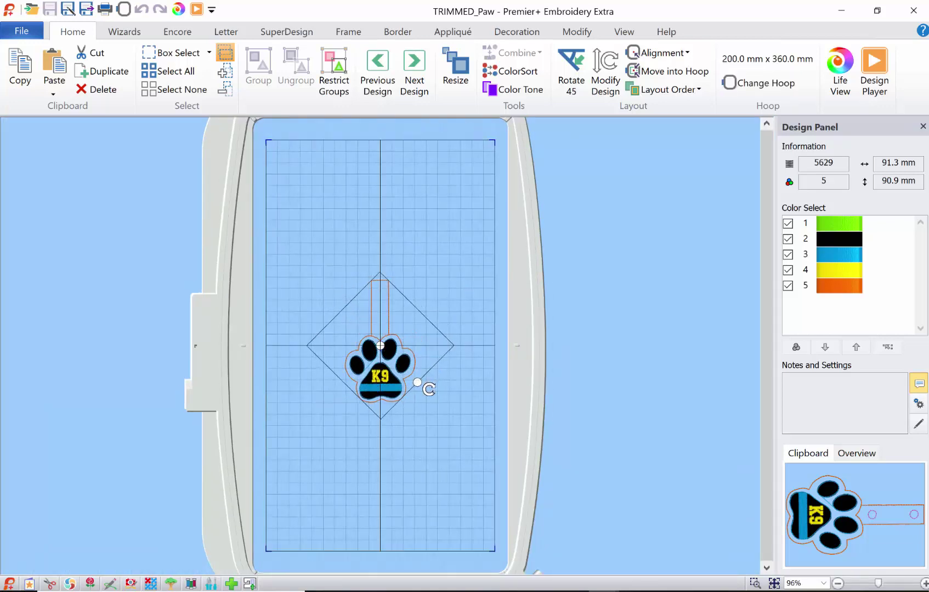
click(587, 31)
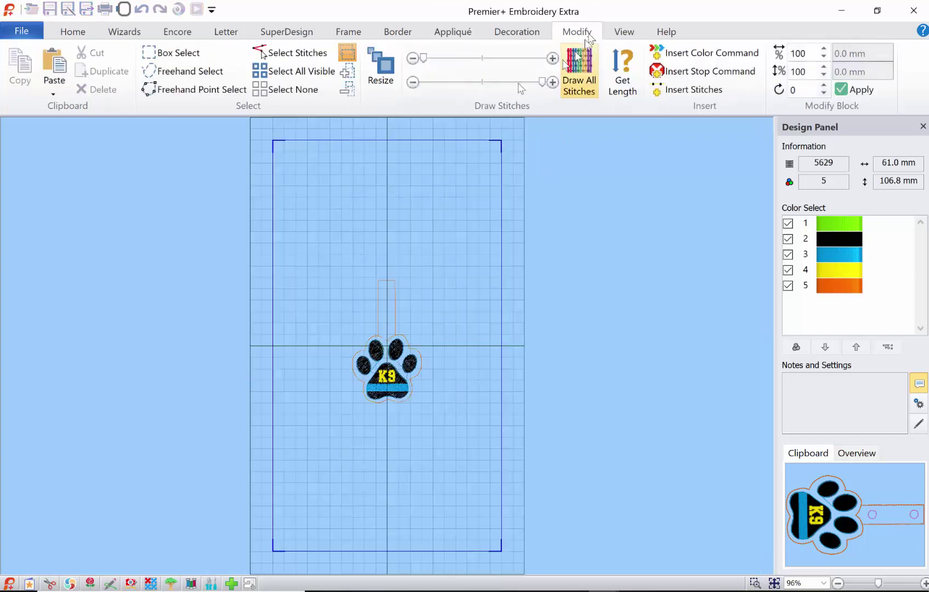
click(73, 32)
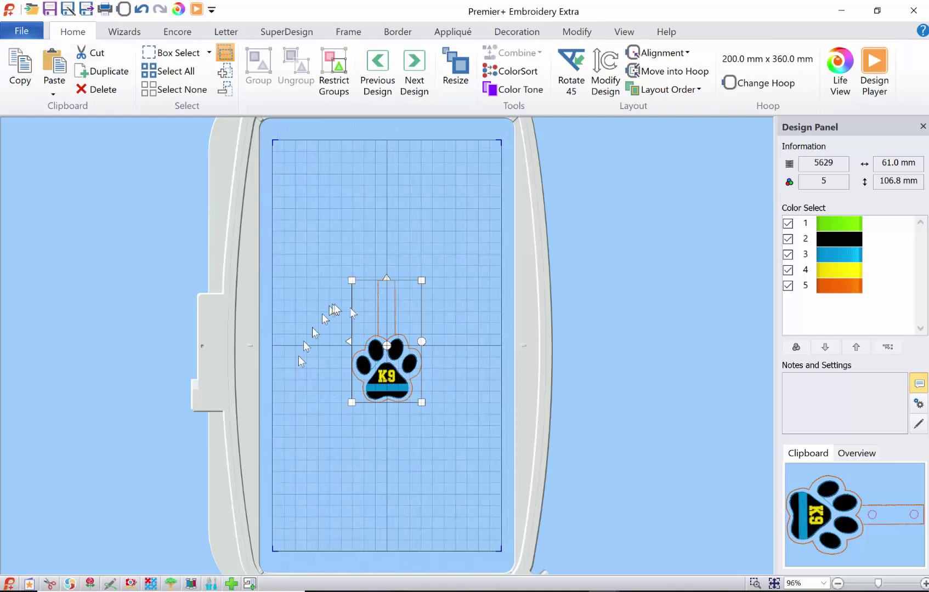
Place the fob in the hoop's upper-left corner, turned sideways with its strap pointing toward the hoop's right side
drag(391, 368, 319, 240)
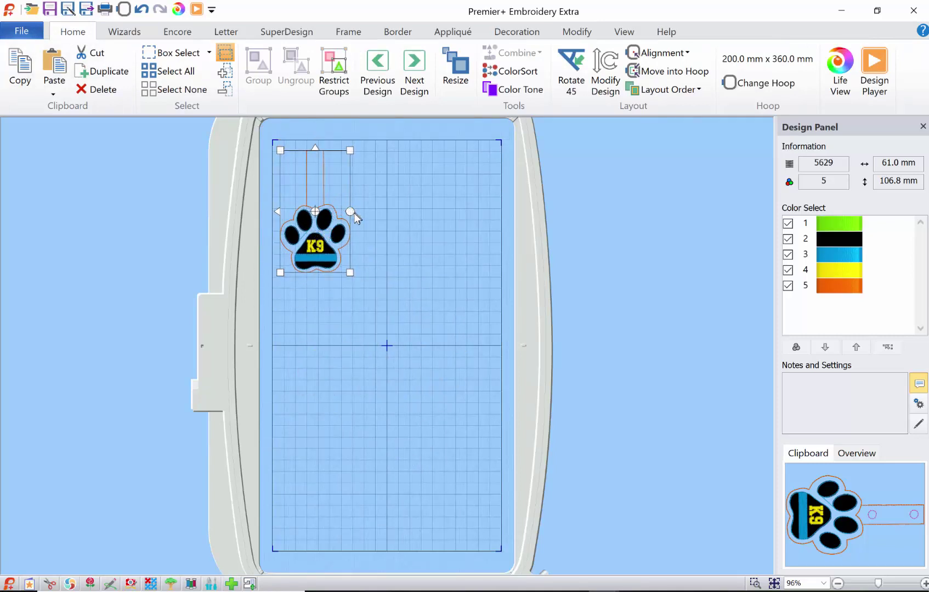
drag(353, 210, 325, 298)
drag(290, 233, 317, 190)
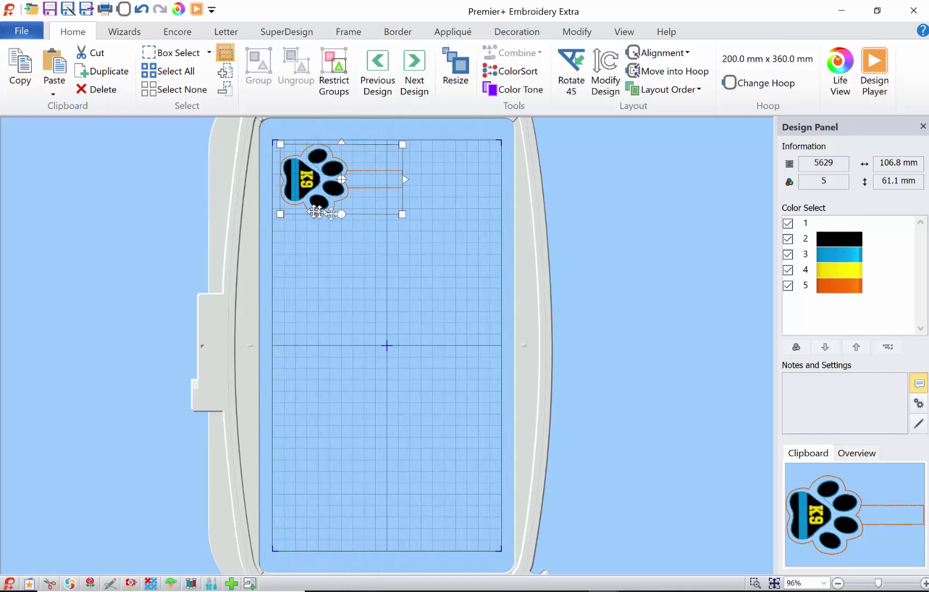
Add a second fob on the hoop's right side, turned to face the first with its strap just below the first strap
drag(329, 183, 458, 204)
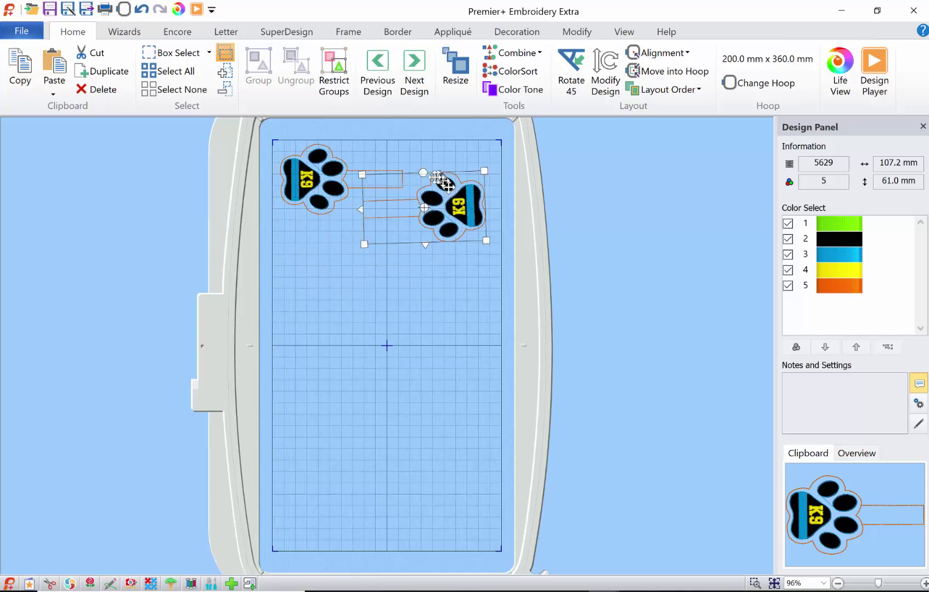
drag(427, 174, 426, 173)
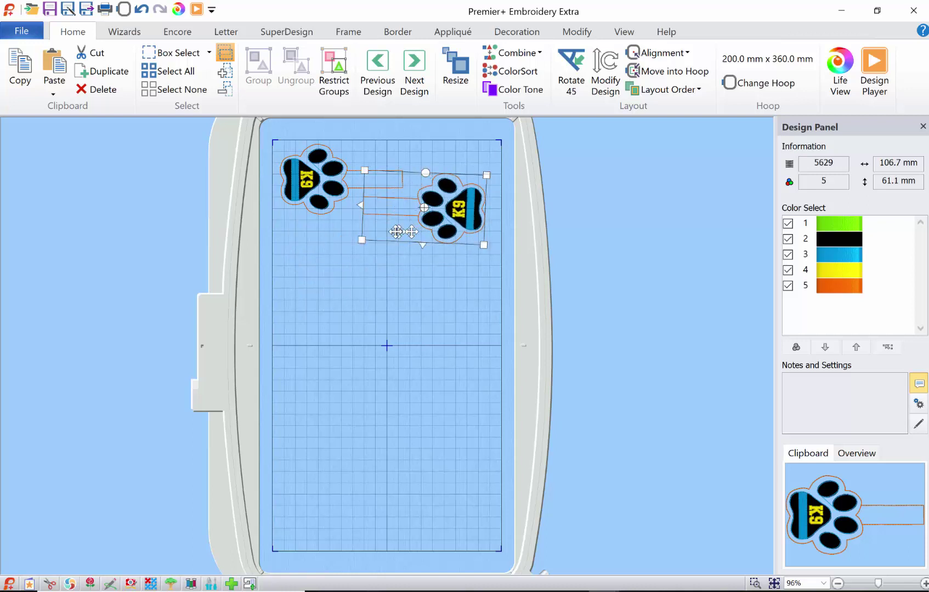
Copy the two facing fobs together and paste four more pairs, spacing them down the hoop to make five rows
ctrl+click(302, 195)
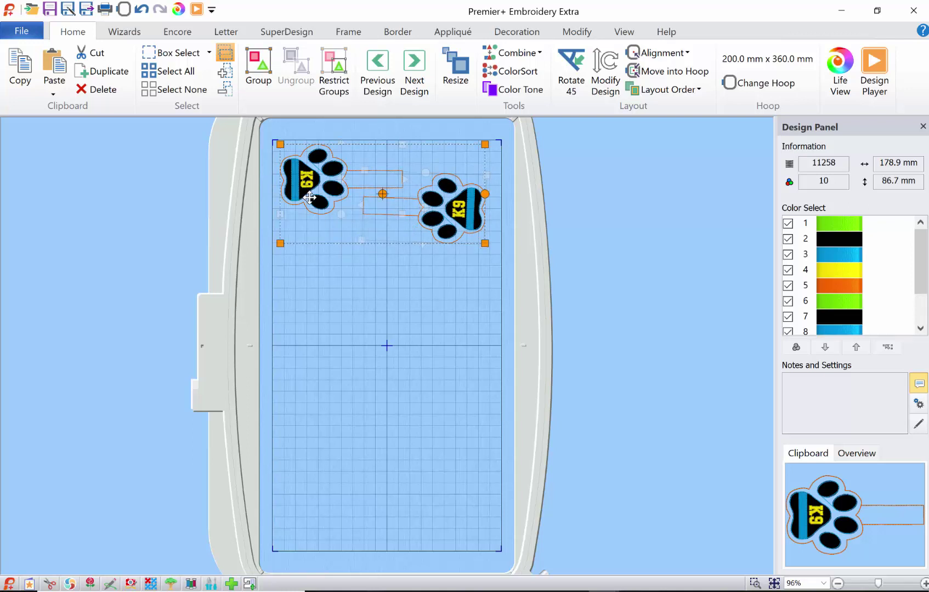
key(ctrl+c)
key(ctrl+v)
drag(388, 211, 380, 483)
key(ctrl+v)
key(ctrl+v)
key(ctrl+v)
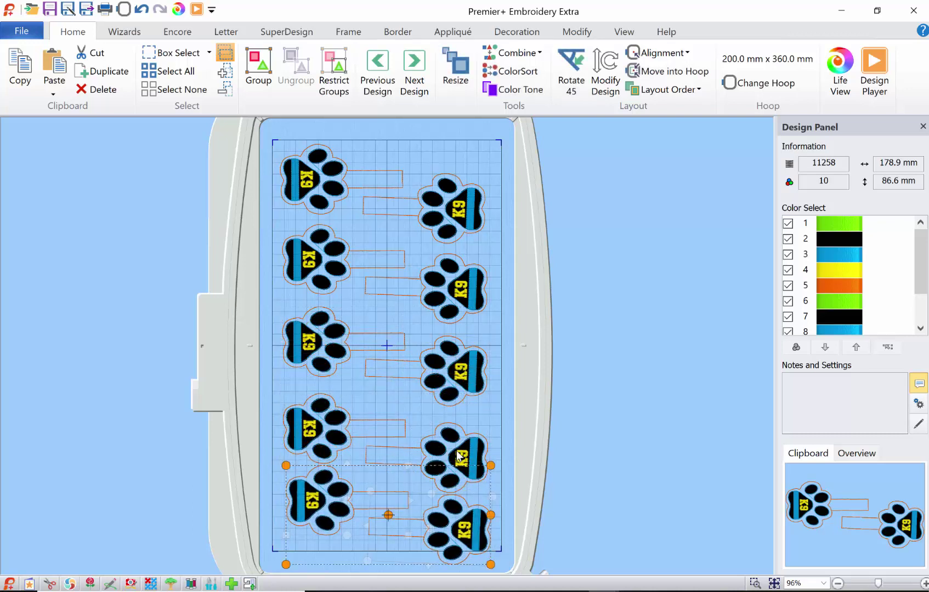
Move the fourth and third fobs in the right column upward to free space at the hoop's lower end
drag(458, 455, 453, 437)
click(460, 359)
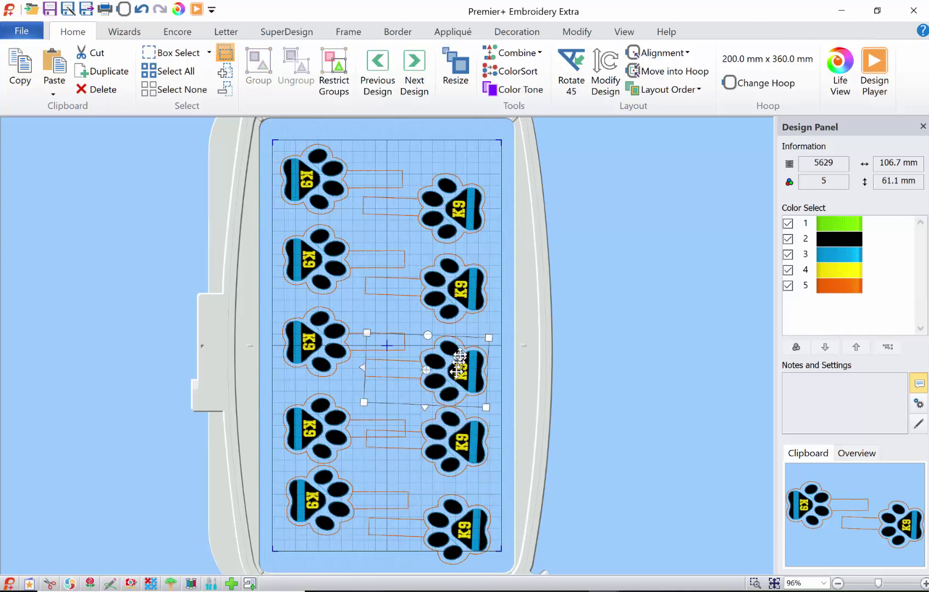
drag(459, 359, 460, 338)
click(438, 192)
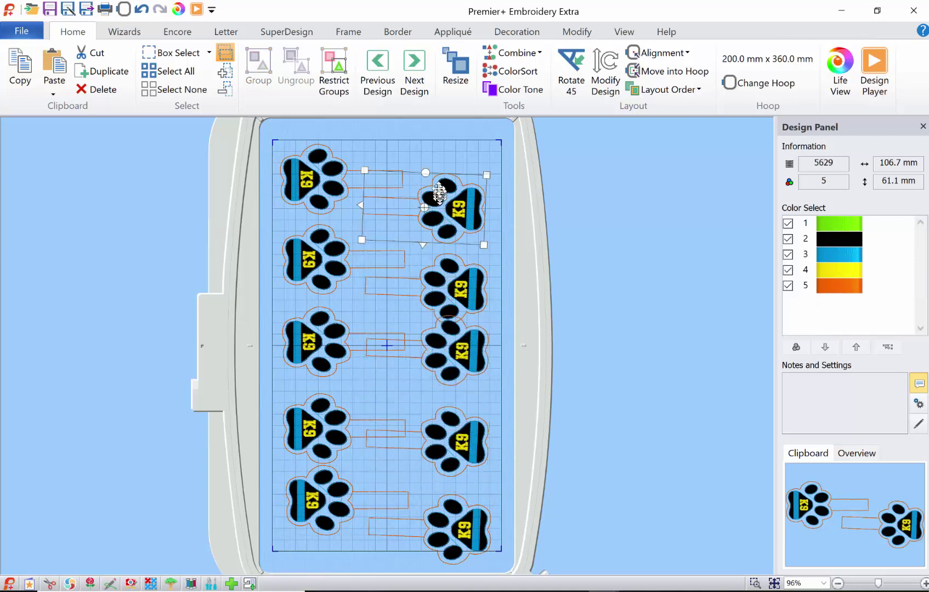
Tilt the bottom-left fob so its strap angles upward, and nudge the bottom-right fob up toward the hoop area
click(438, 534)
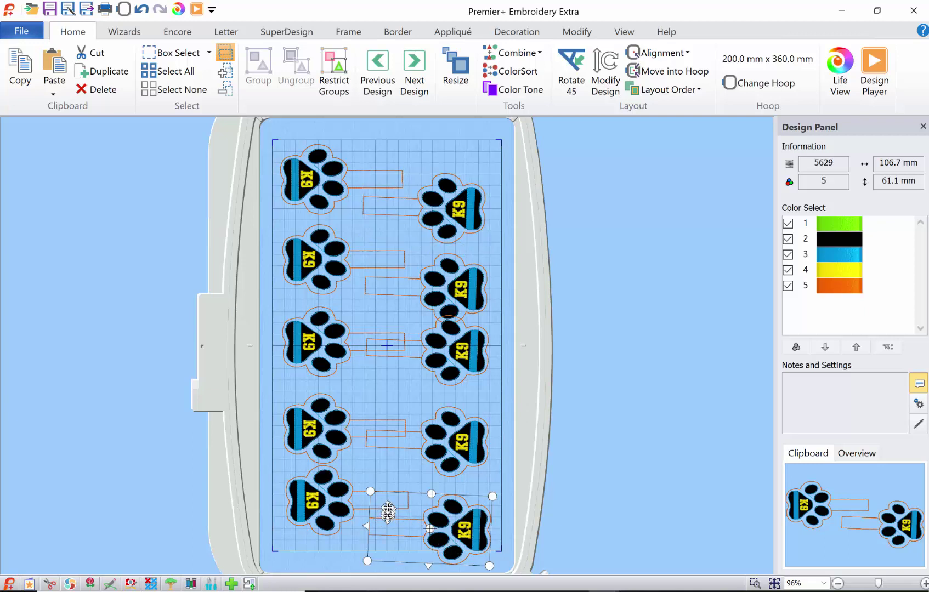
click(355, 500)
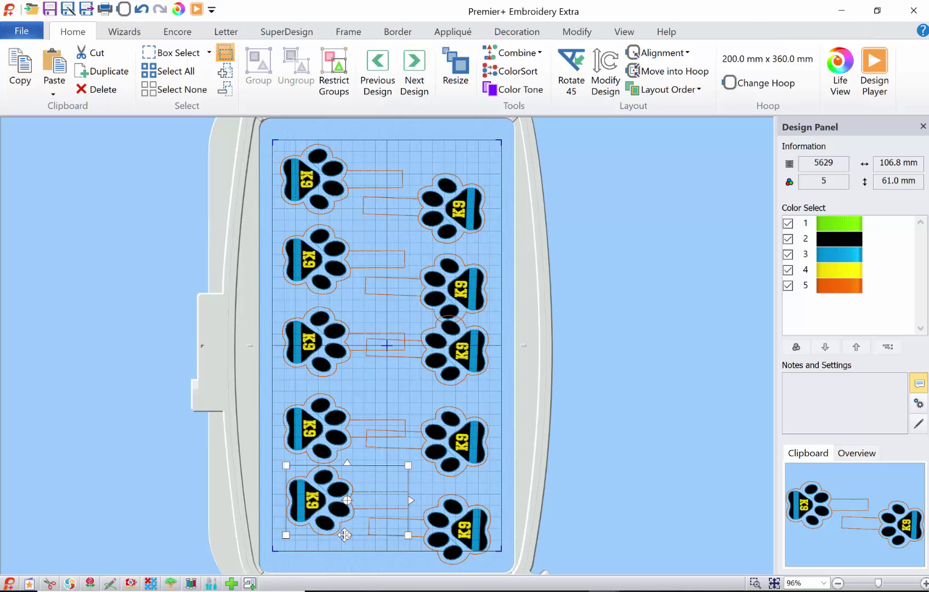
drag(344, 535, 351, 534)
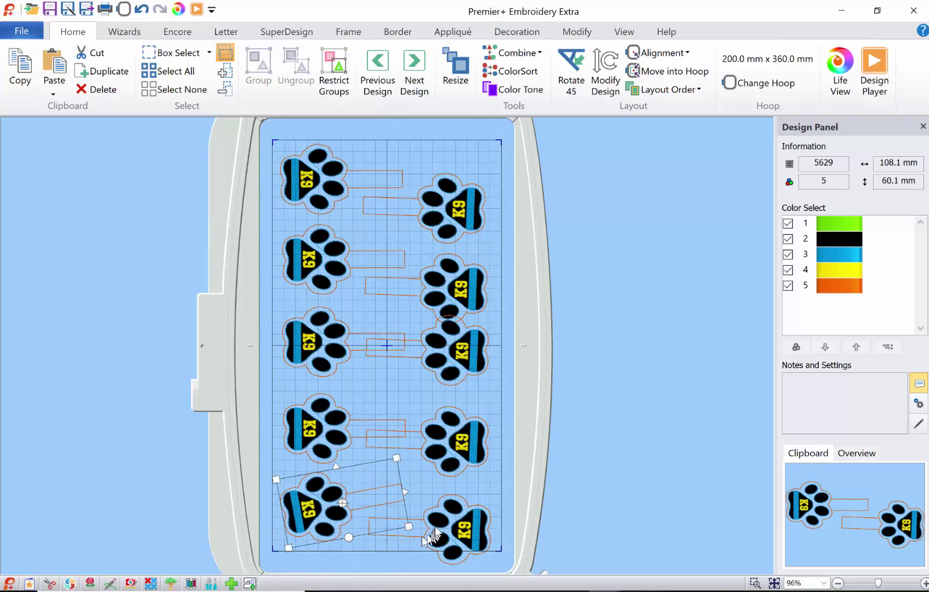
drag(436, 519, 436, 514)
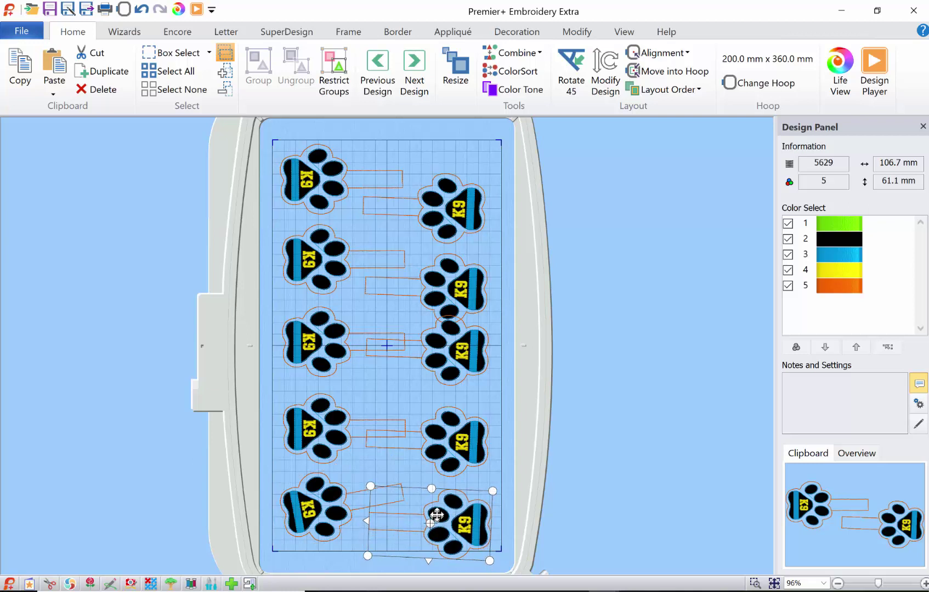